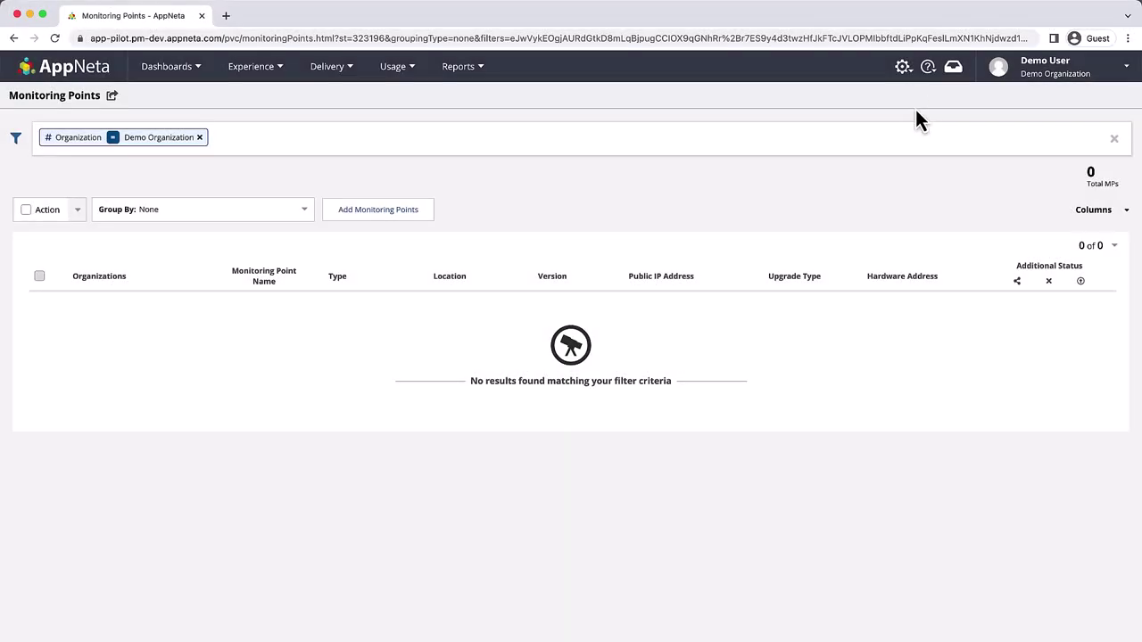
# Step: Open Explore API from the gear menu in a new browser tab and switch to it
pyautogui.click(904, 69)
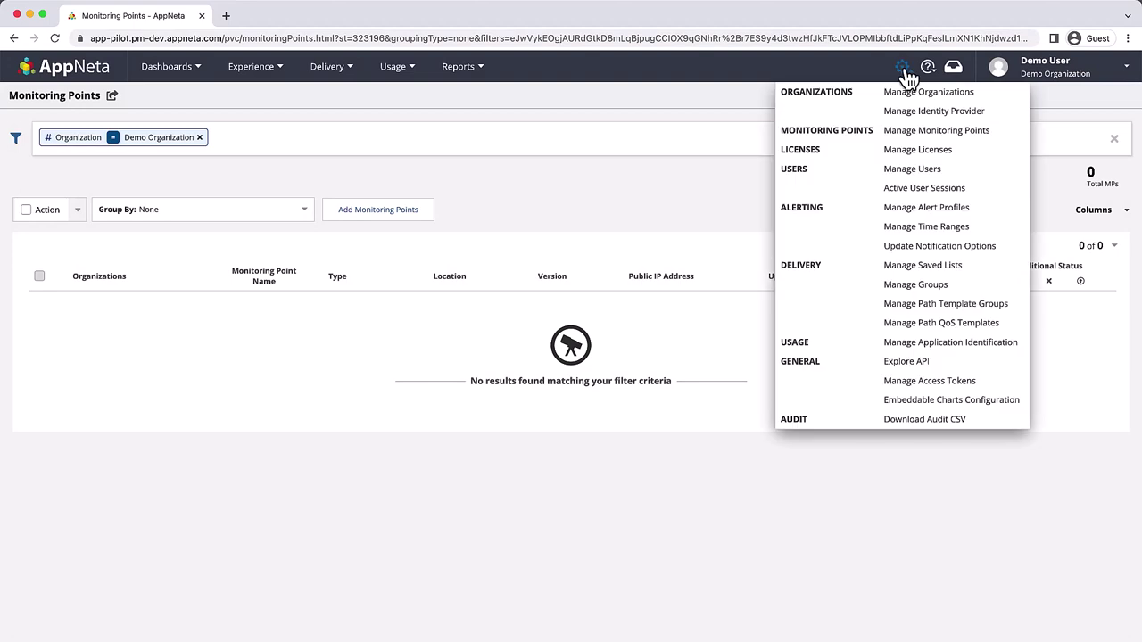
pyautogui.rightClick(942, 363)
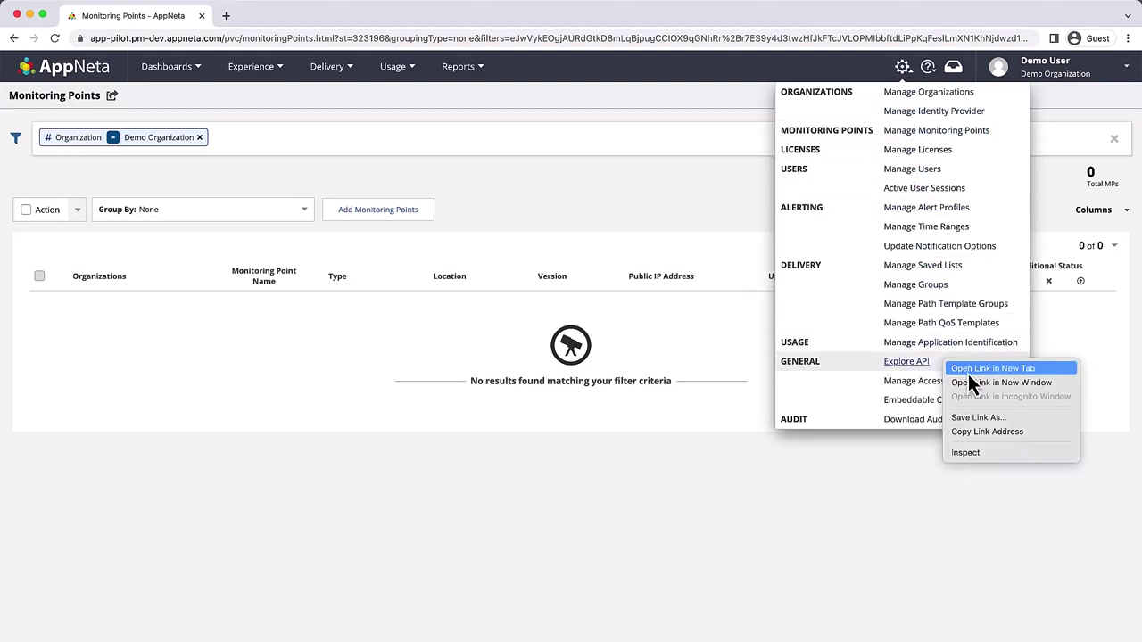
pyautogui.click(968, 374)
pyautogui.click(300, 24)
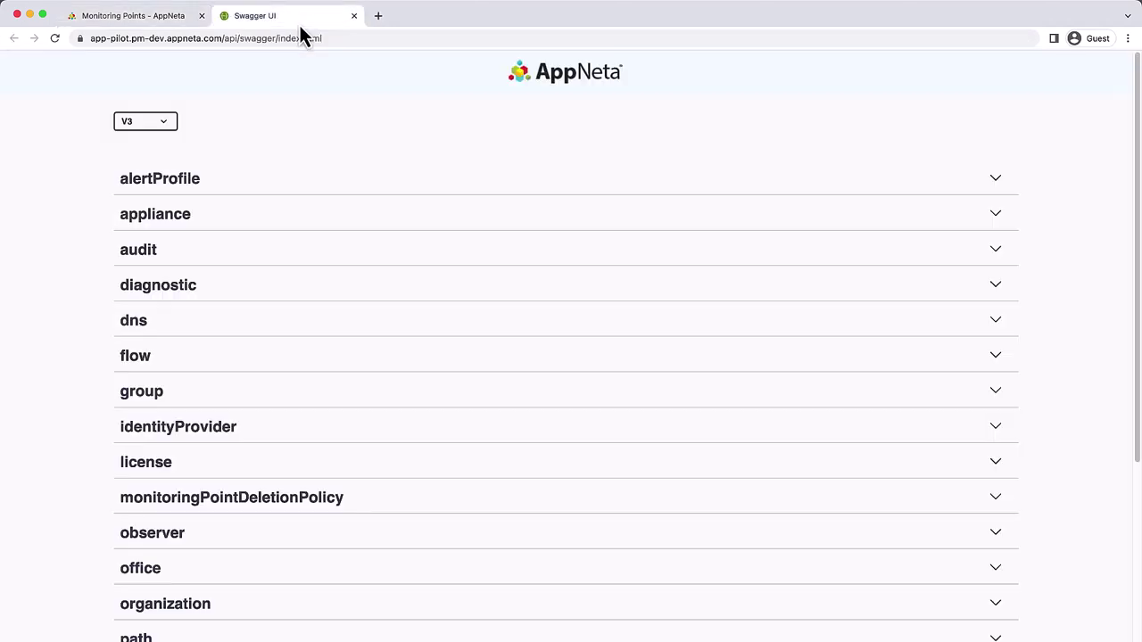
# Step: Expand the monitoringPointDeletionPolicy POST operation and make its example request body editable
pyautogui.scroll(-7, 87, 239)
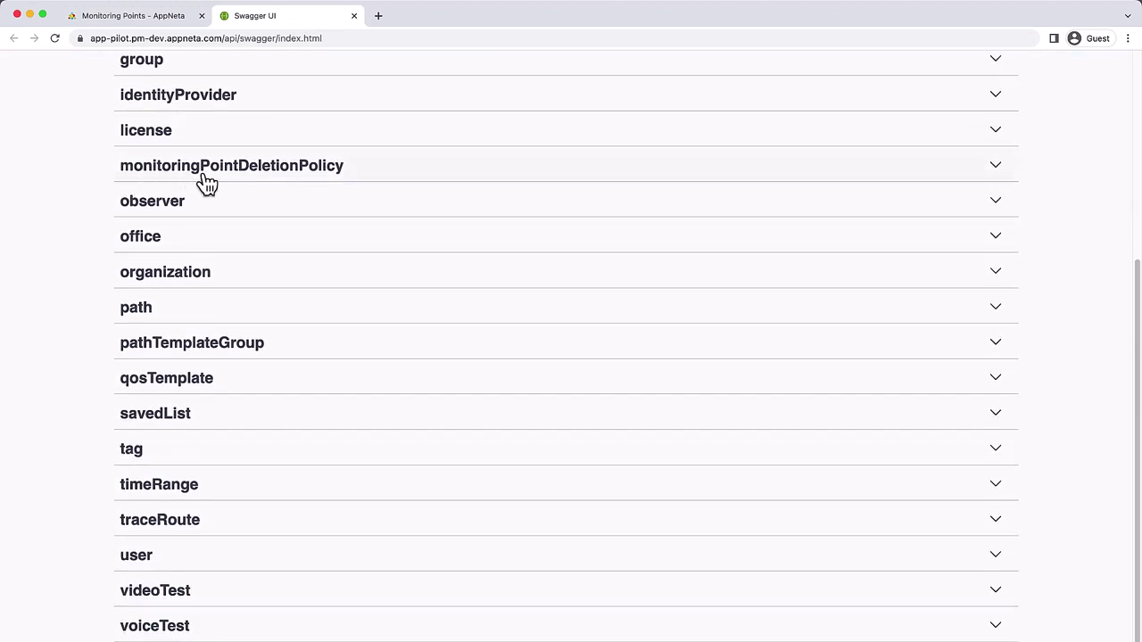
pyautogui.click(205, 178)
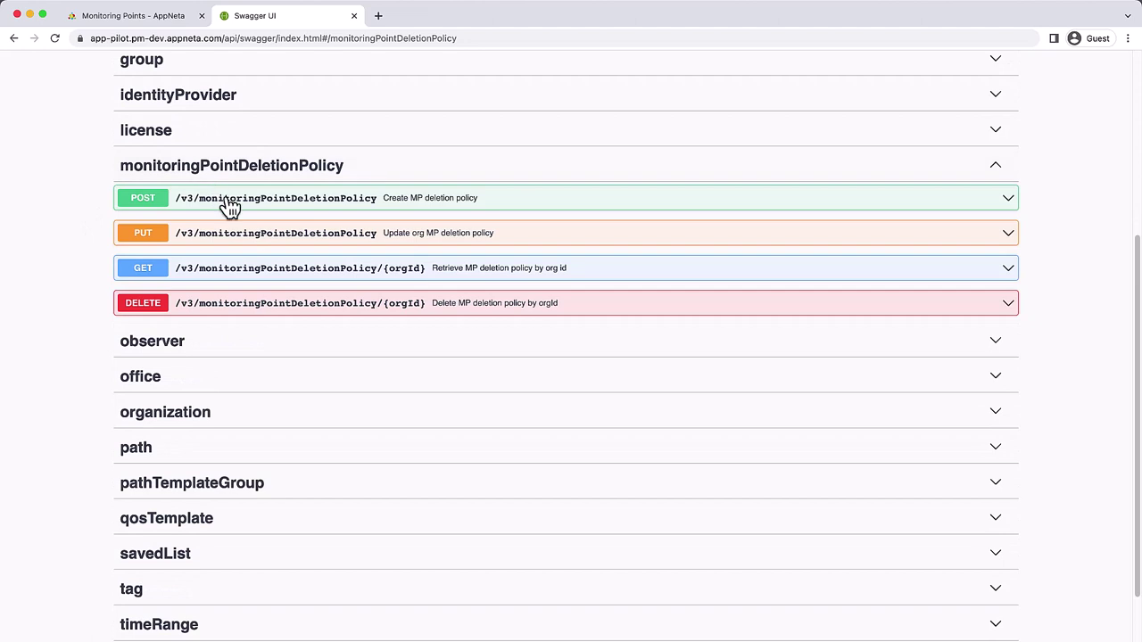
pyautogui.click(230, 201)
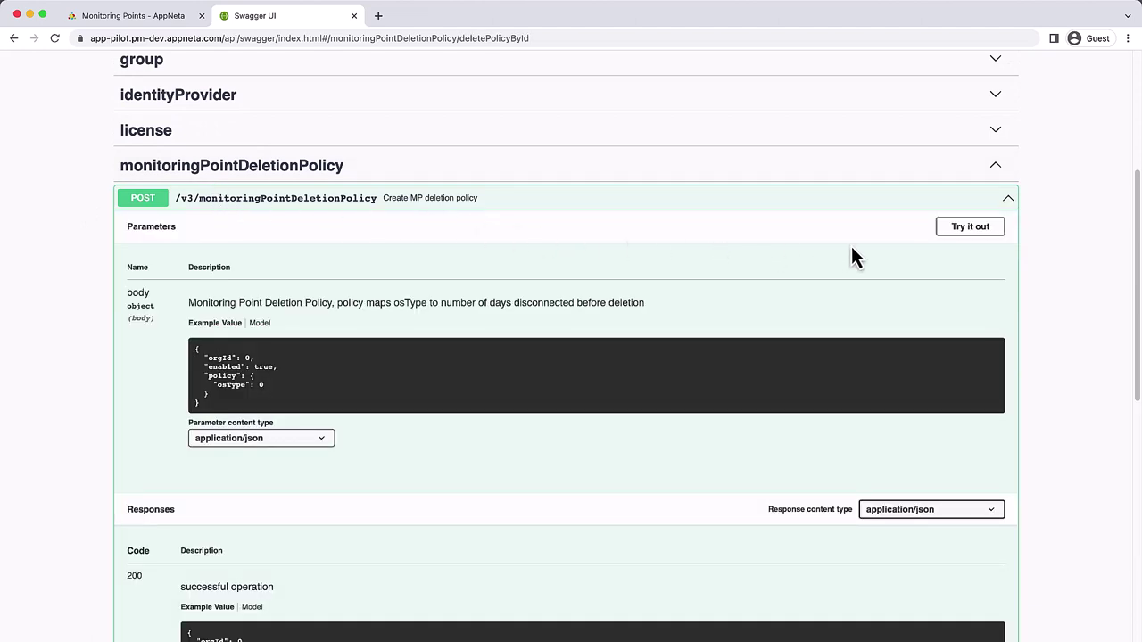
pyautogui.click(968, 228)
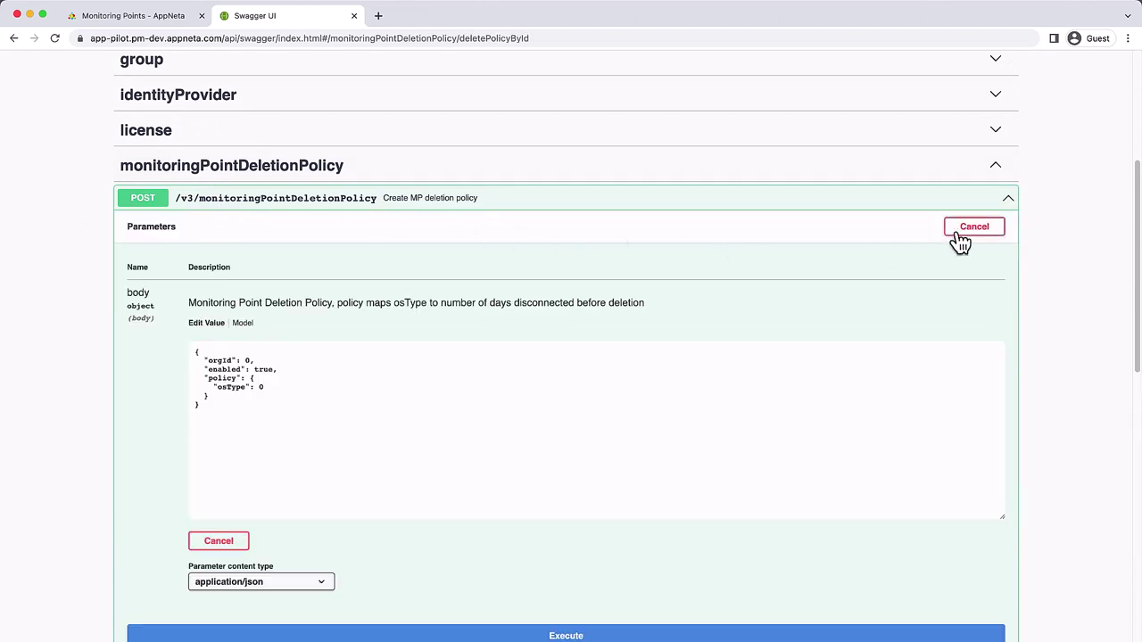
pyautogui.click(262, 360)
pyautogui.moveTo(257, 360); pyautogui.dragTo(197, 363)
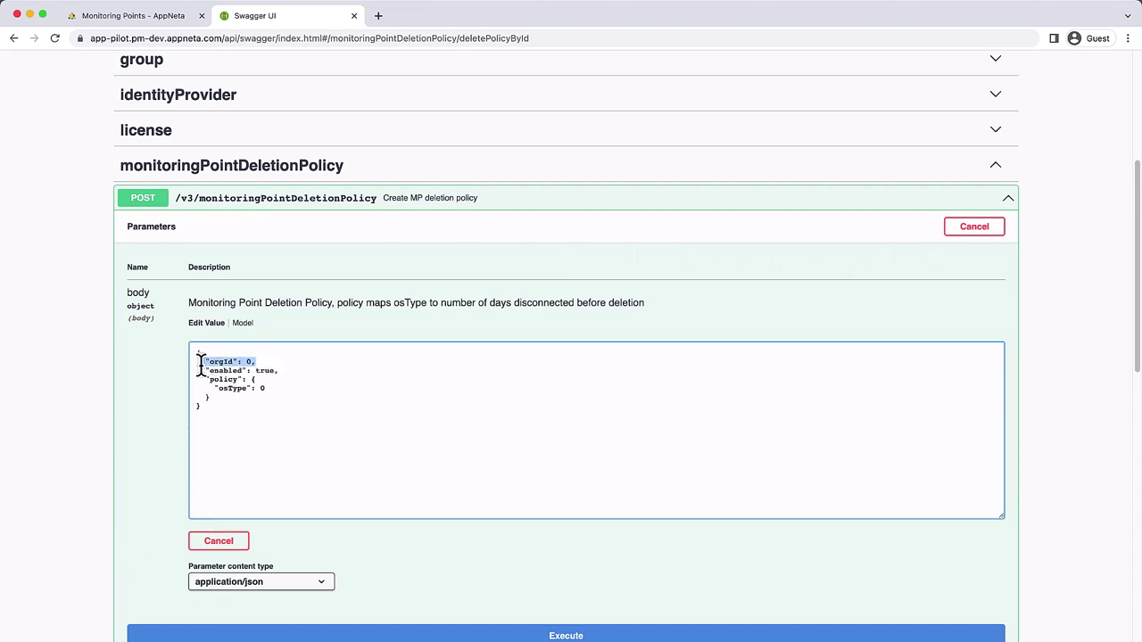
pyautogui.click(214, 390)
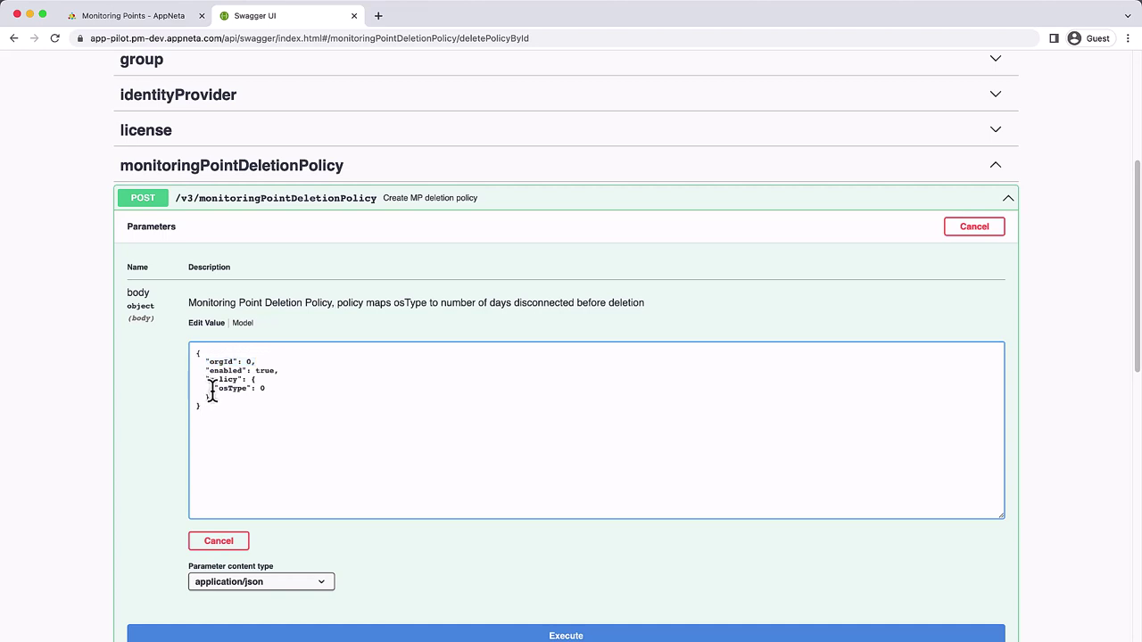
pyautogui.moveTo(216, 390); pyautogui.dragTo(273, 387)
pyautogui.click(251, 359)
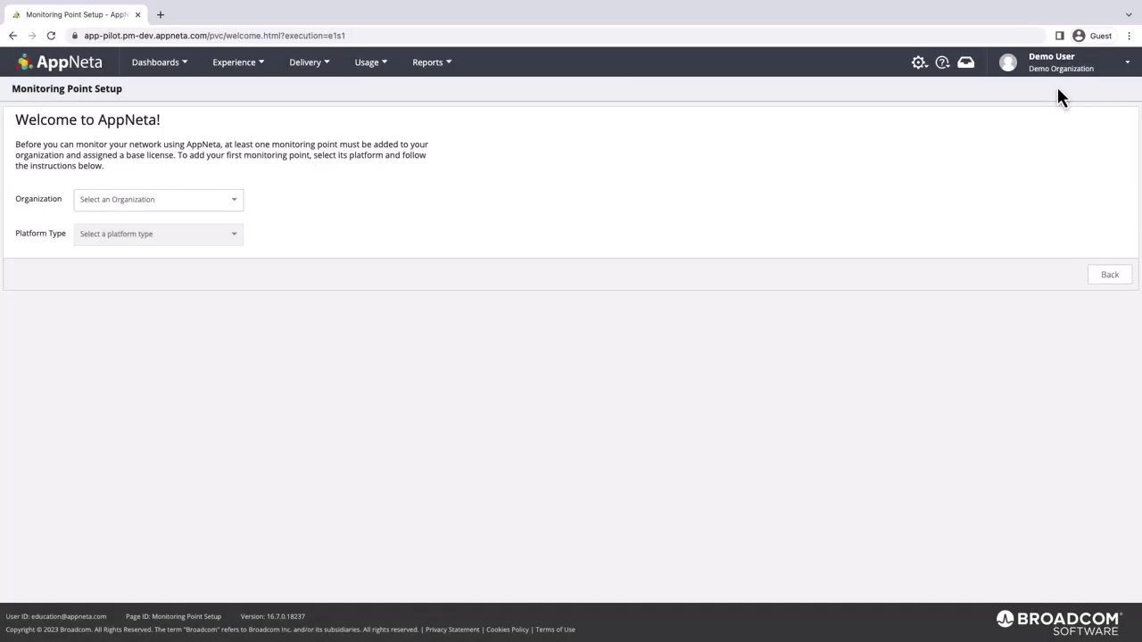
# Step: Inspect the organization name in the user menu with the browser's DevTools
pyautogui.click(1058, 75)
pyautogui.rightClick(1058, 71)
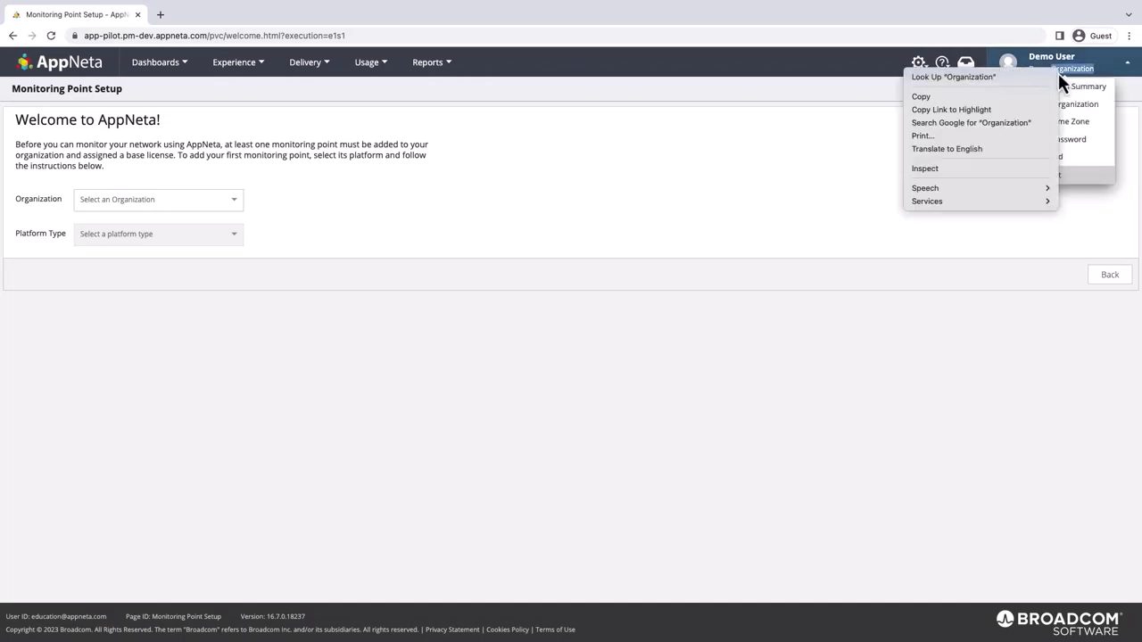
pyautogui.click(1022, 168)
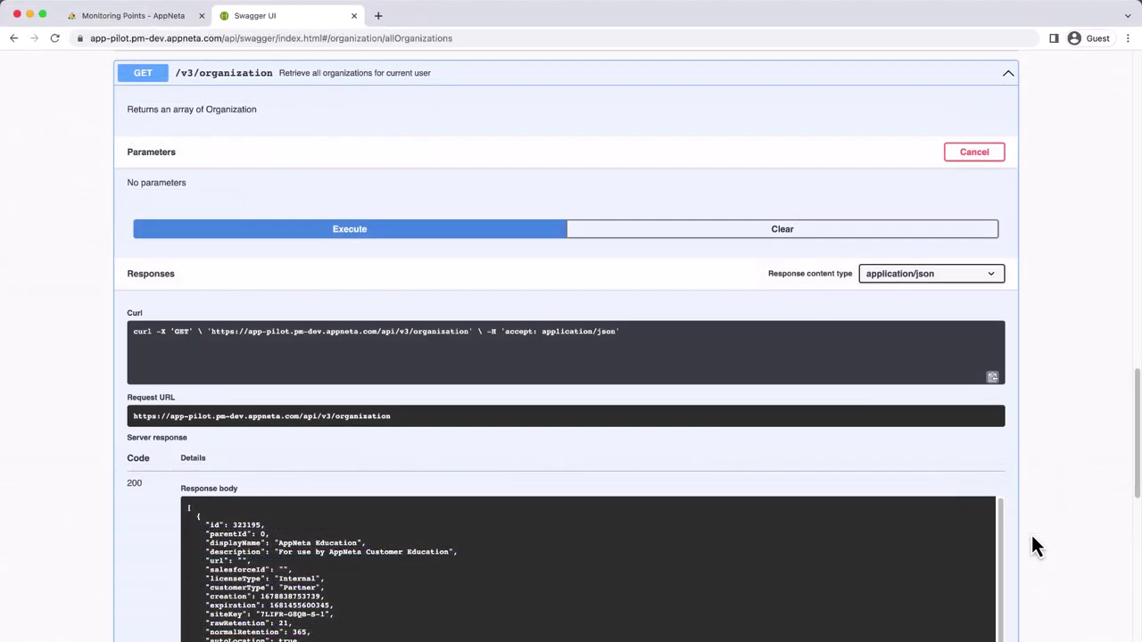
# Step: Copy the Demo Organization's id from the GET /v3/organization response body
pyautogui.scroll(-3, 1031, 537)
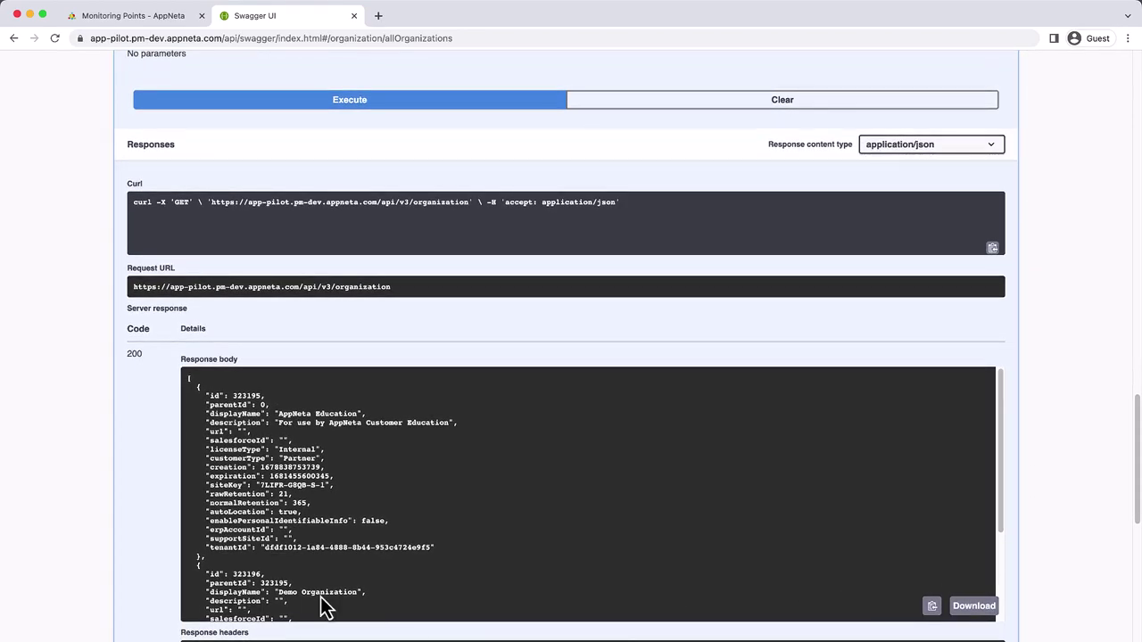
pyautogui.doubleClick(248, 575)
pyautogui.rightClick(251, 580)
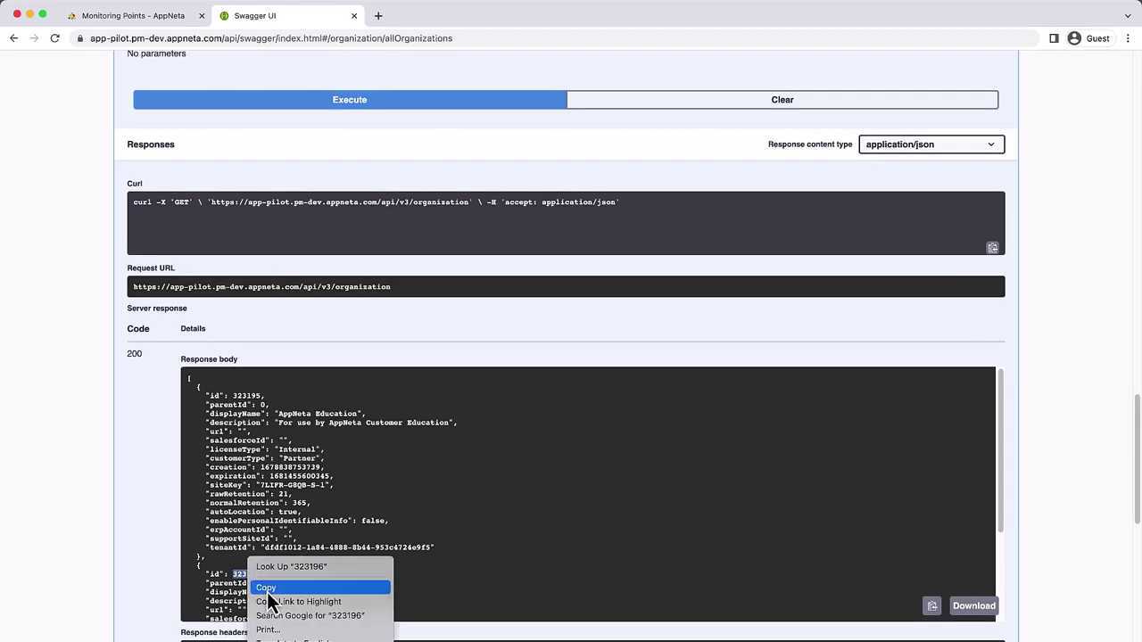
pyautogui.click(268, 587)
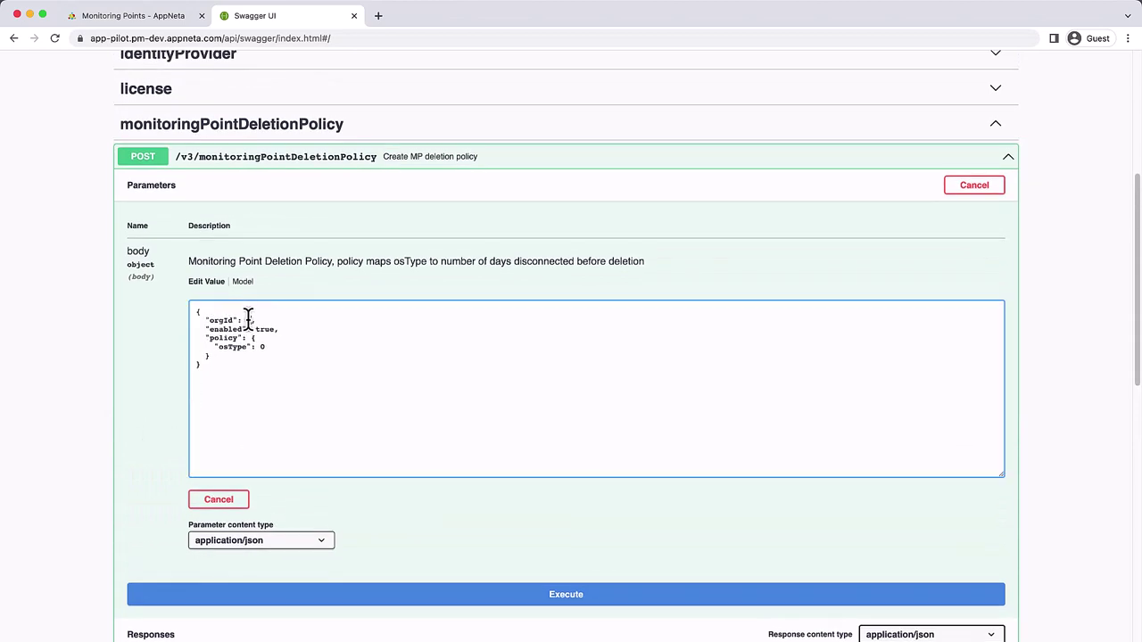
# Step: Replace the POST body's orgId value 0 with the copied Demo Organization ID
pyautogui.doubleClick(248, 320)
pyautogui.press('super+v')
pyautogui.doubleClick(232, 347)
pyautogui.scroll(5, 77, 323)
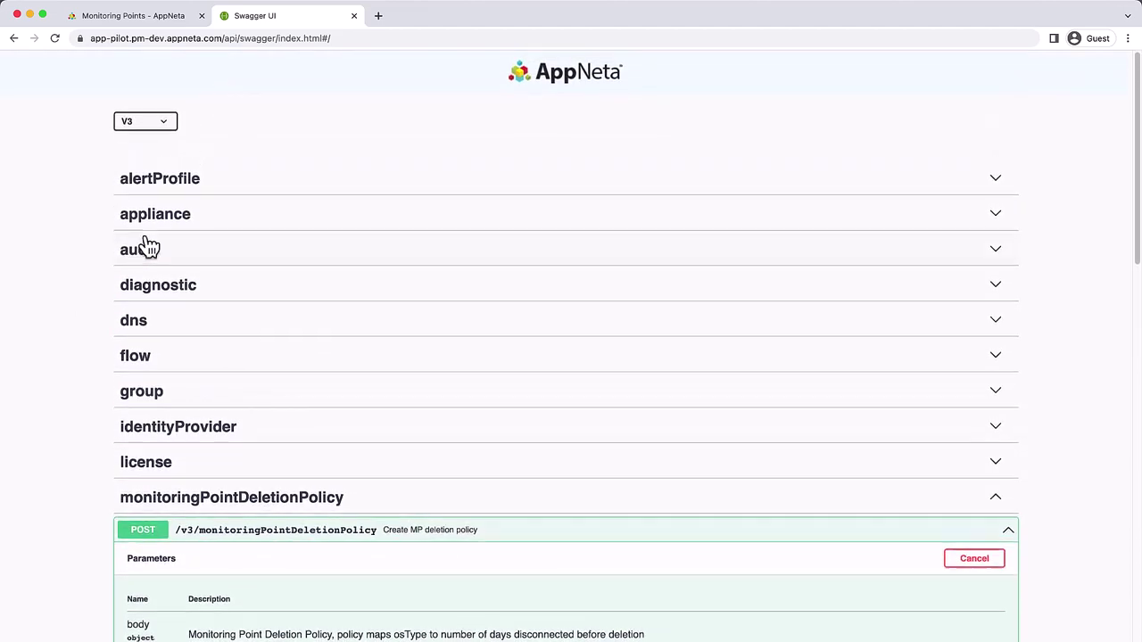
# Step: Copy the 'm70 microAppliance' text from the Denver.CO.m70 row's Type cell
pyautogui.click(213, 225)
pyautogui.scroll(-2, 217, 231)
pyautogui.scroll(-1, 217, 230)
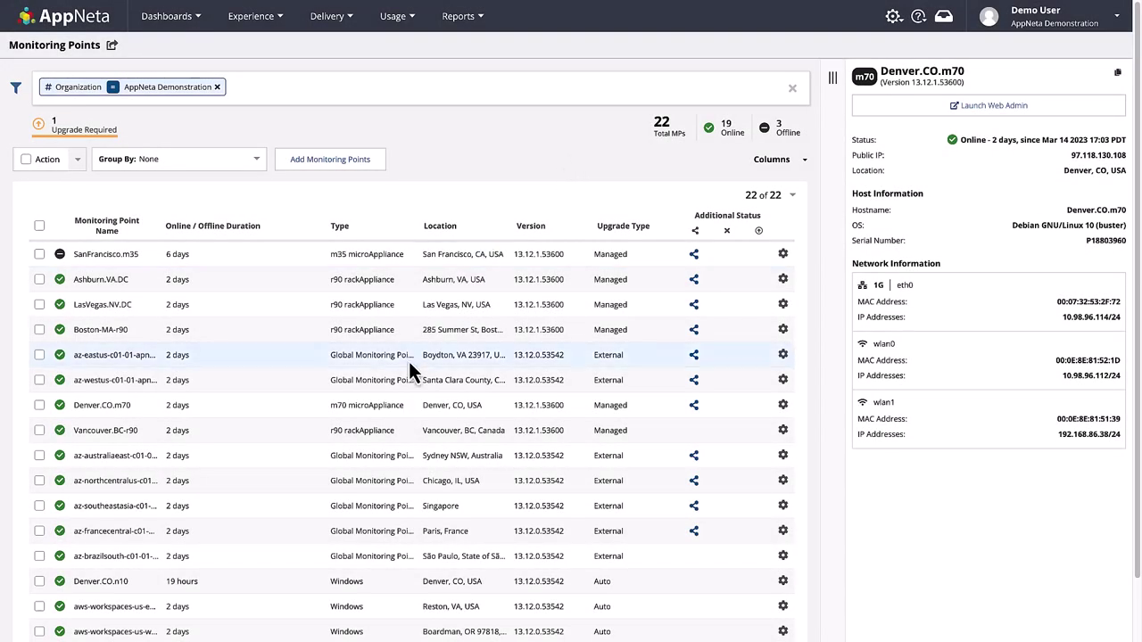
pyautogui.tripleClick(396, 408)
pyautogui.rightClick(395, 409)
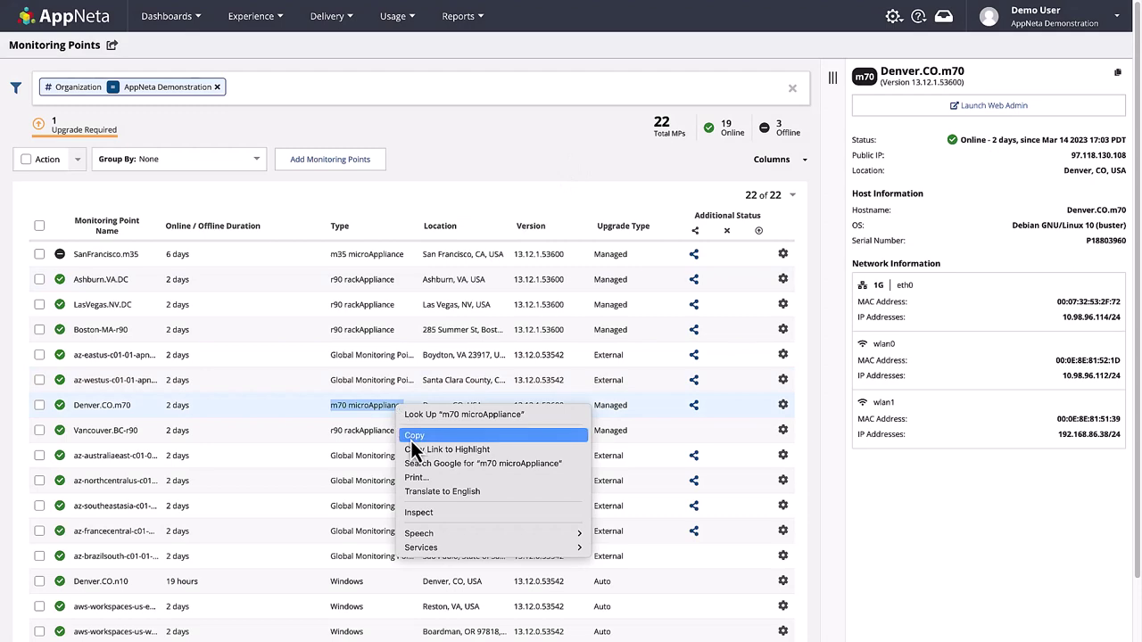
pyautogui.click(412, 437)
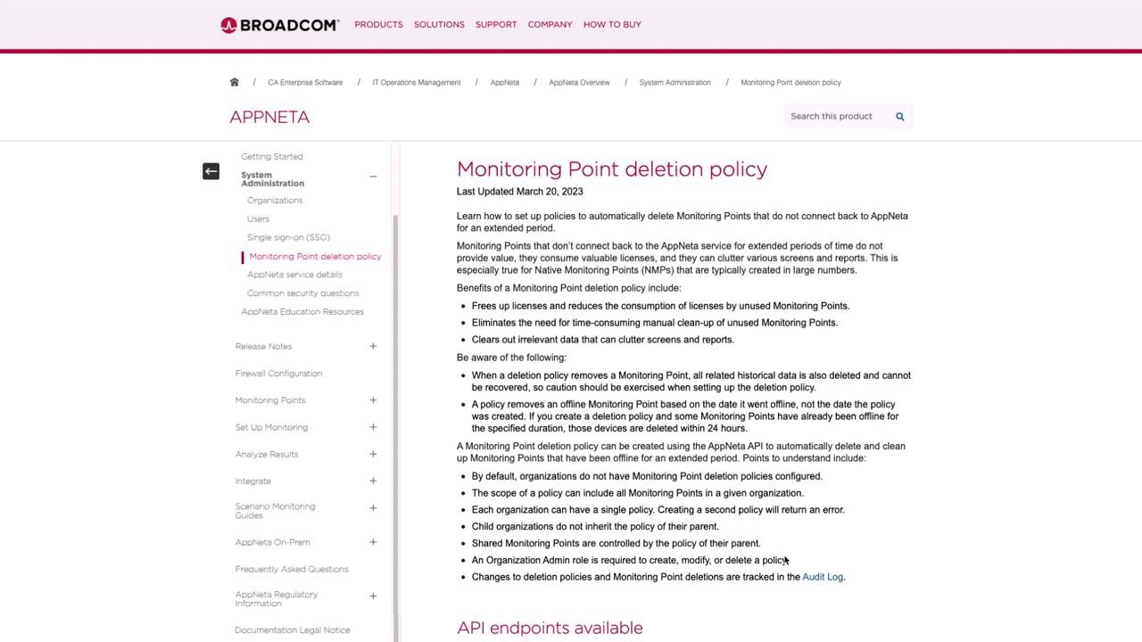
pyautogui.scroll(-10, 785, 560)
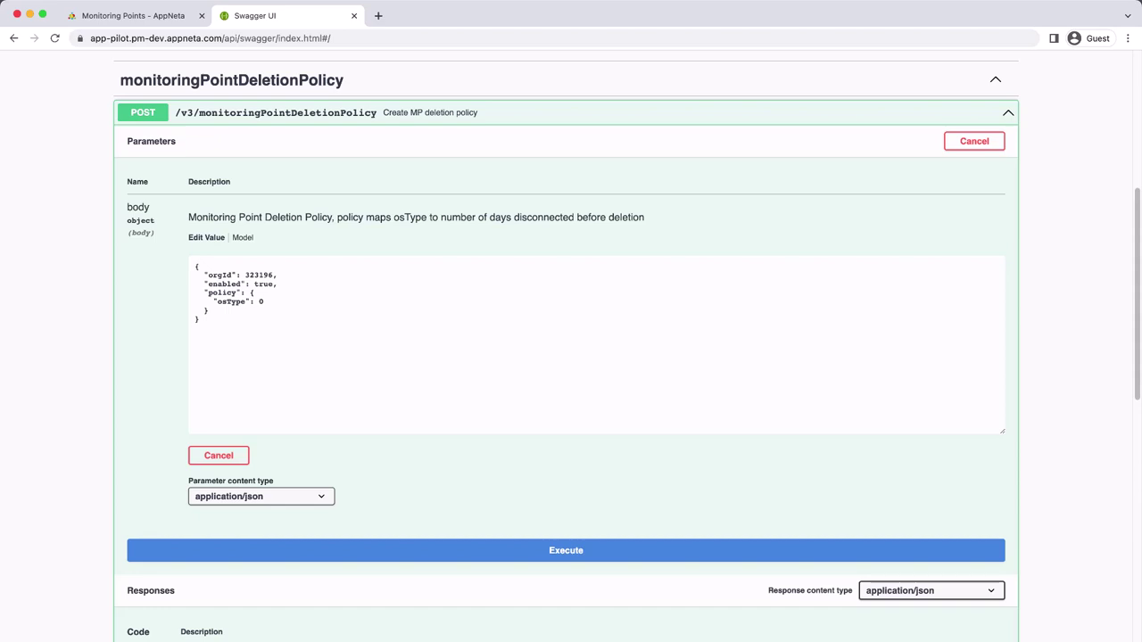
# Step: Add Windows and macOS osType entries set to 90 days each in the request body
pyautogui.click(268, 303)
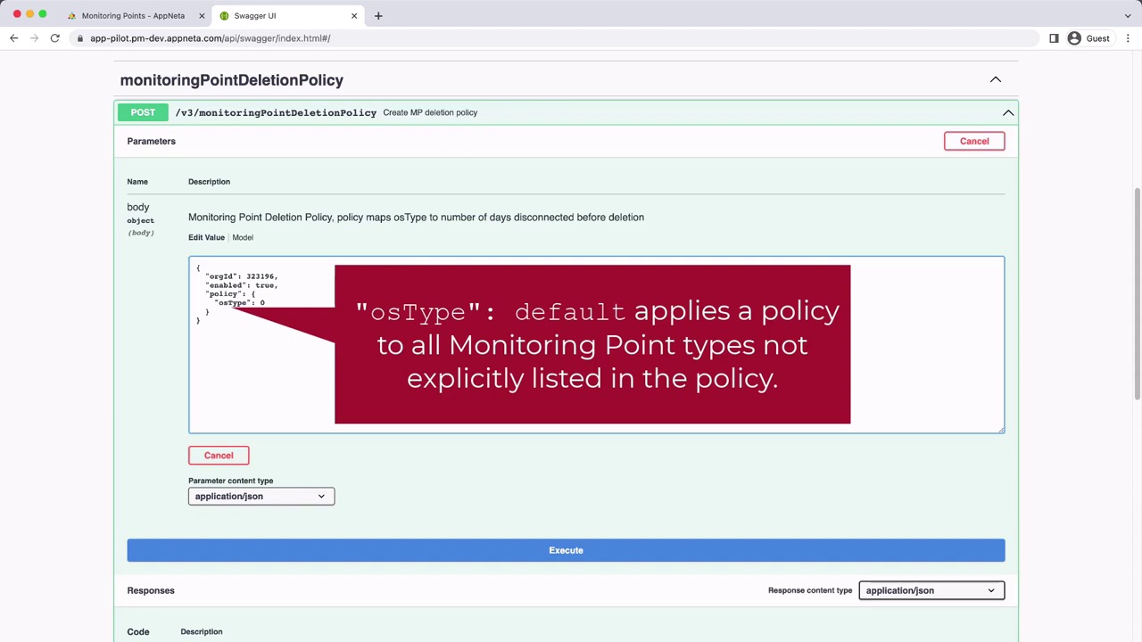
pyautogui.hotkey('ctrl', 'v')
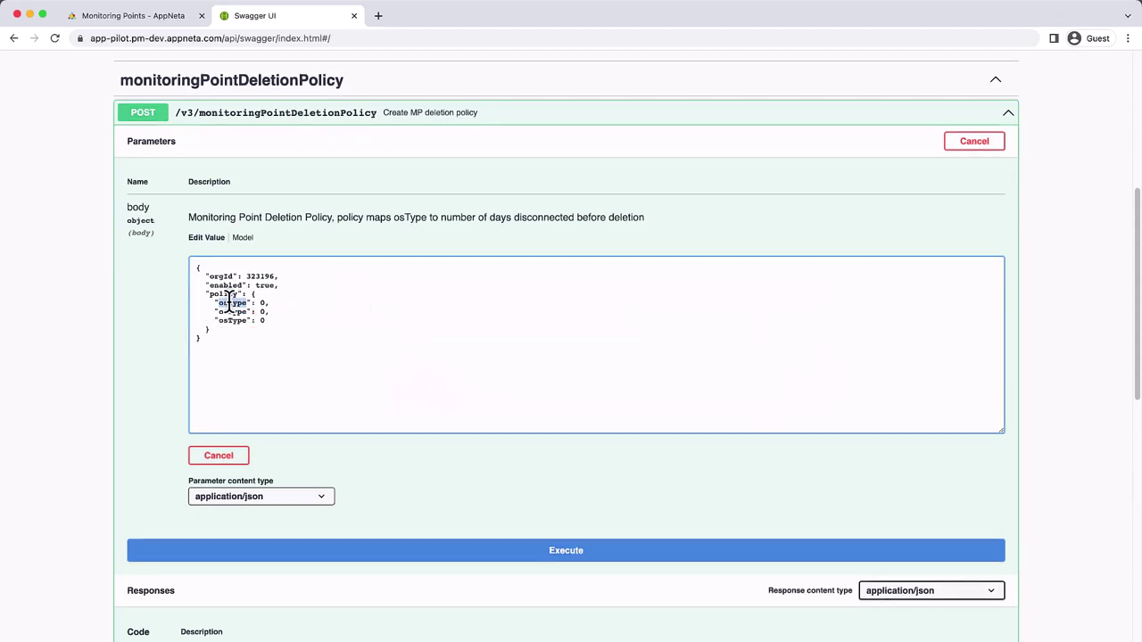
pyautogui.write('Windows')
pyautogui.click(265, 303)
pyautogui.write('9')
pyautogui.doubleClick(243, 311)
pyautogui.write('macOS')
pyautogui.click(253, 311)
pyautogui.write('9')
# Step: Turn the third entry into default with 365 days
pyautogui.doubleClick(233, 320)
pyautogui.write('default')
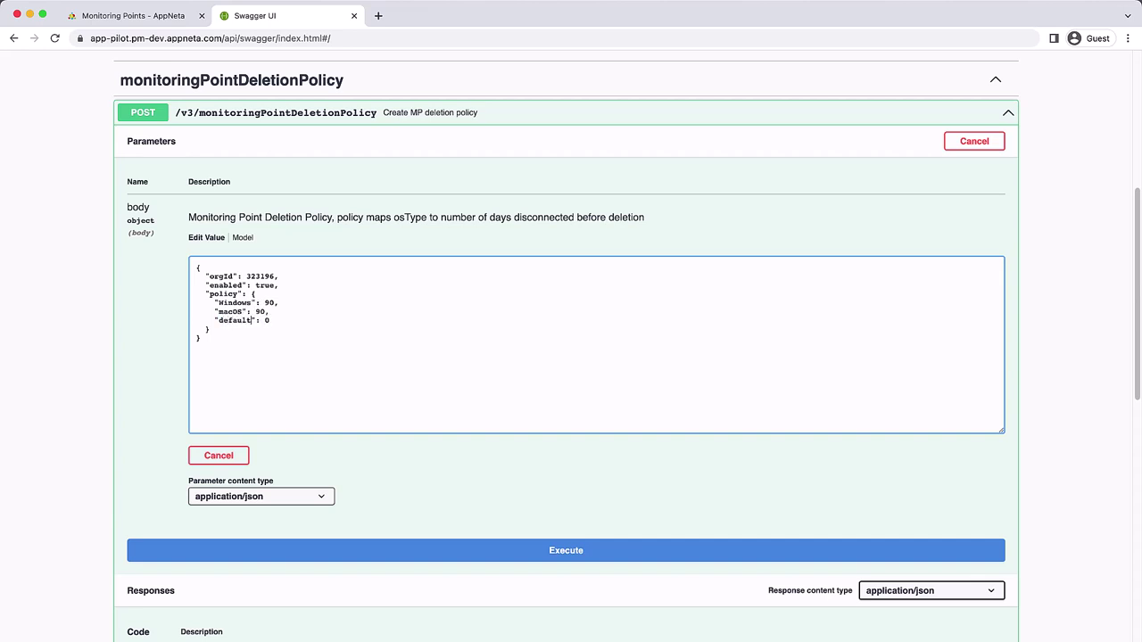
pyautogui.doubleClick(265, 320)
pyautogui.write('365')
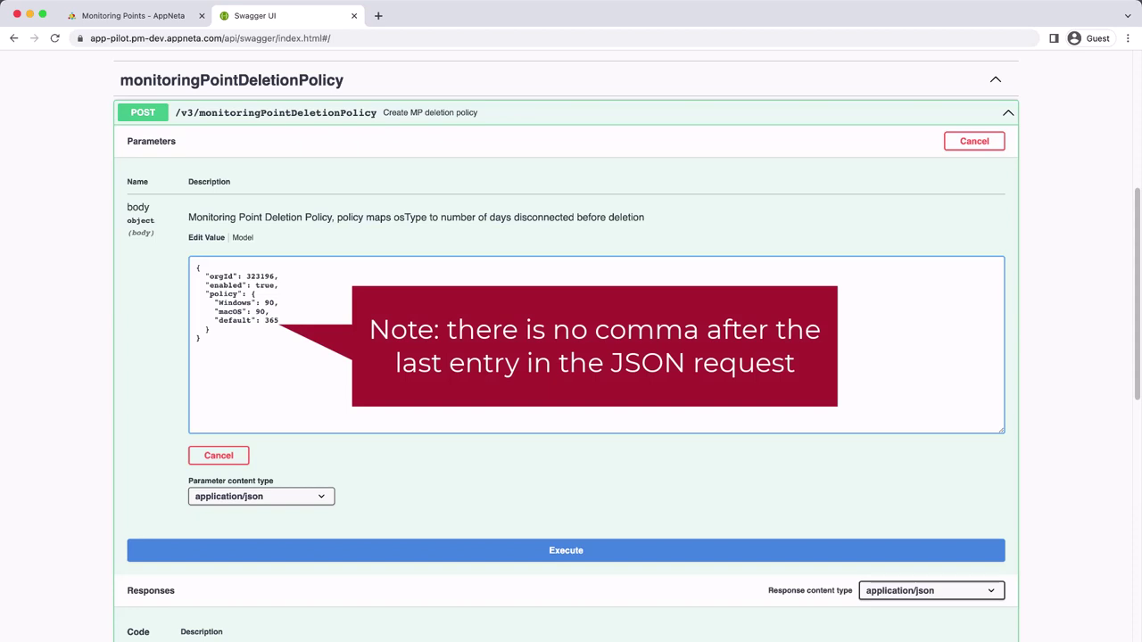
# Step: Execute the POST to create the deletion policy, getting a 201 response
pyautogui.click(374, 555)
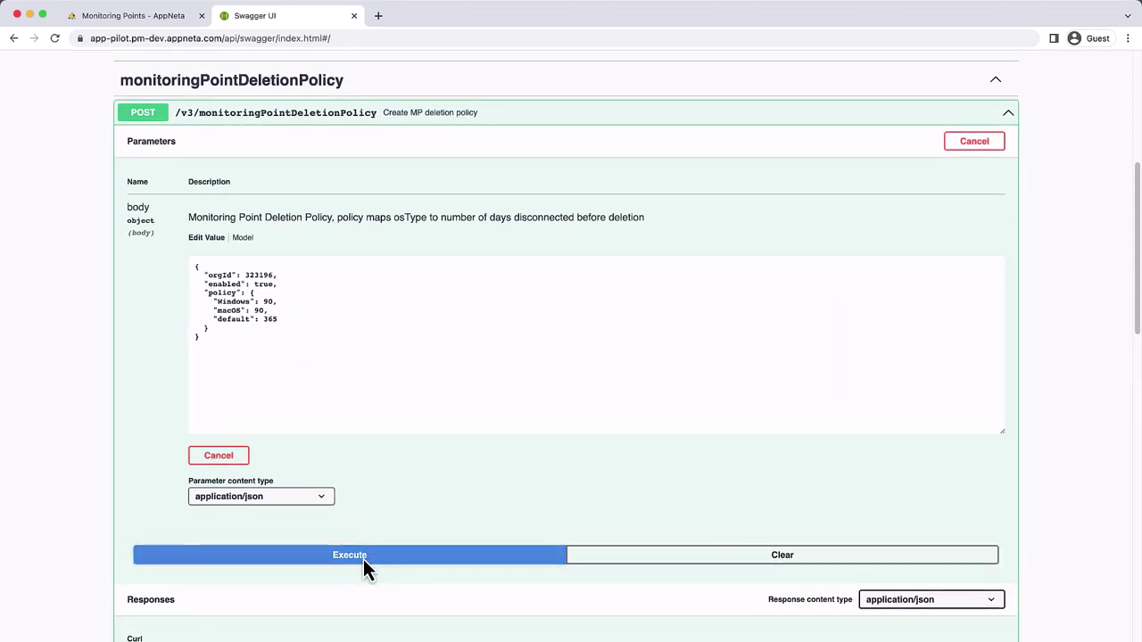
pyautogui.scroll(-10, 53, 510)
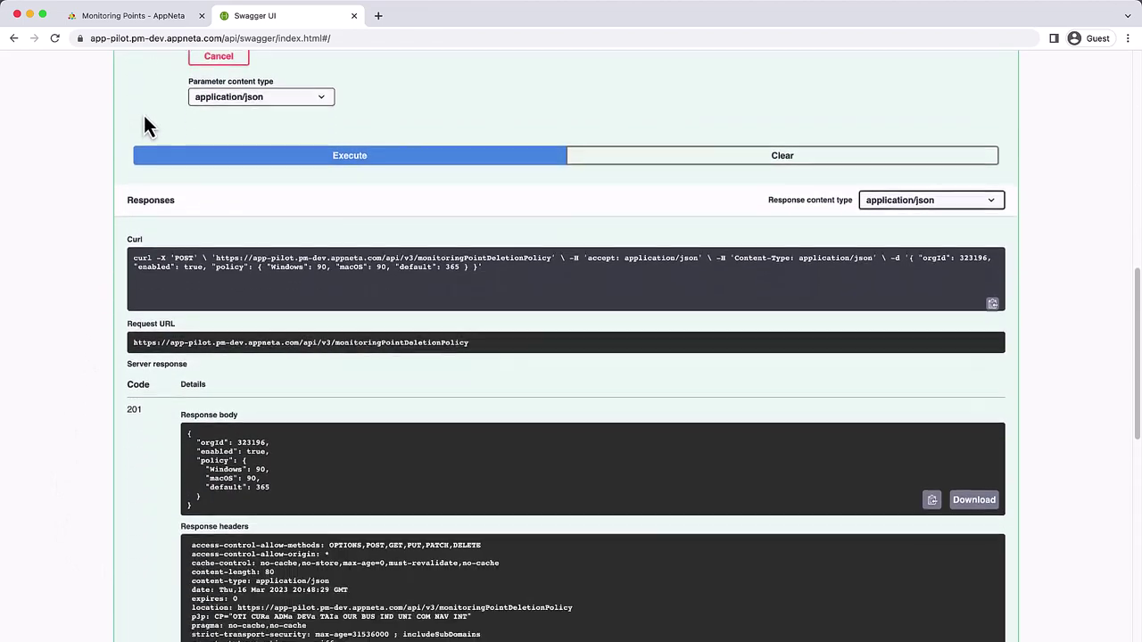
pyautogui.scroll(-2, 147, 125)
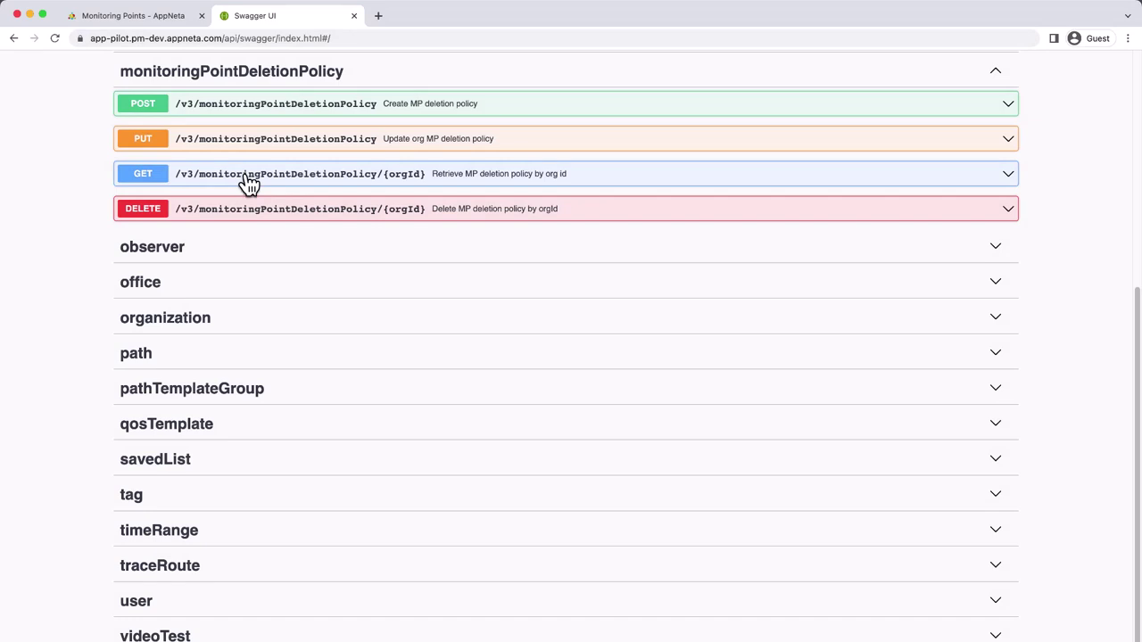
# Step: Run GET /v3/monitoringPointDeletionPolicy/{orgId} for the organization's ID and review the returned day counts
pyautogui.click(249, 183)
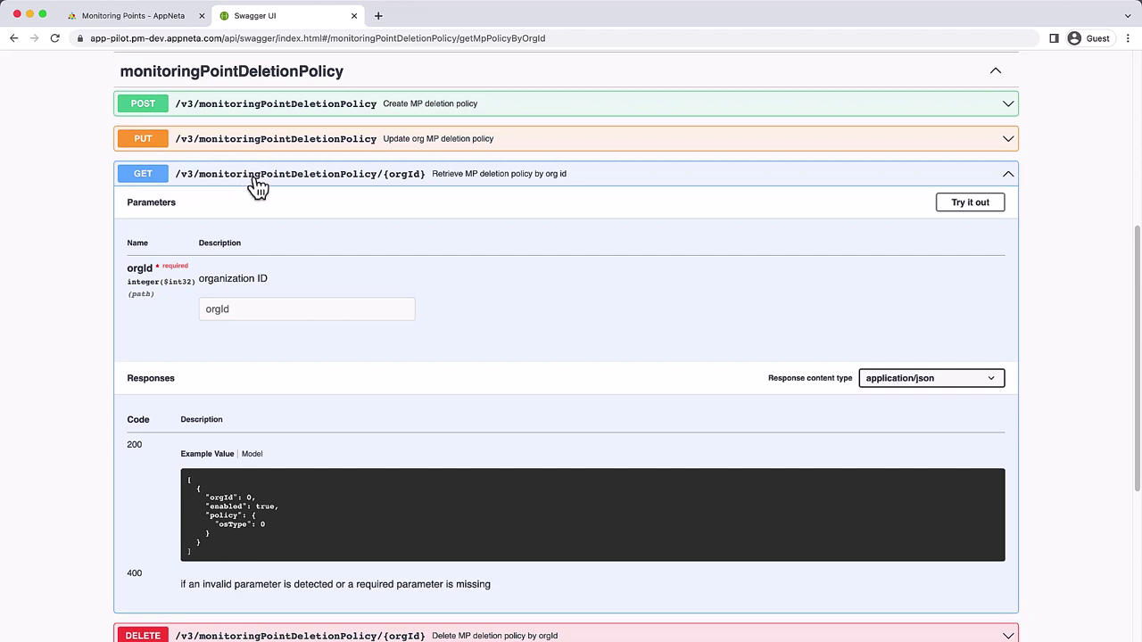
pyautogui.click(972, 204)
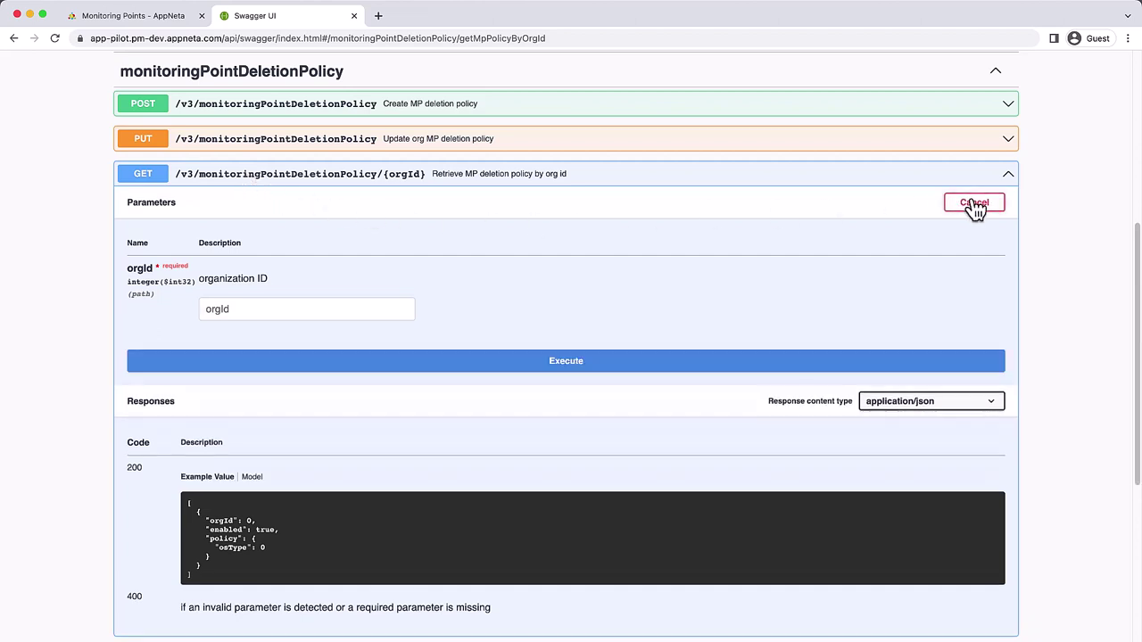
pyautogui.click(313, 305)
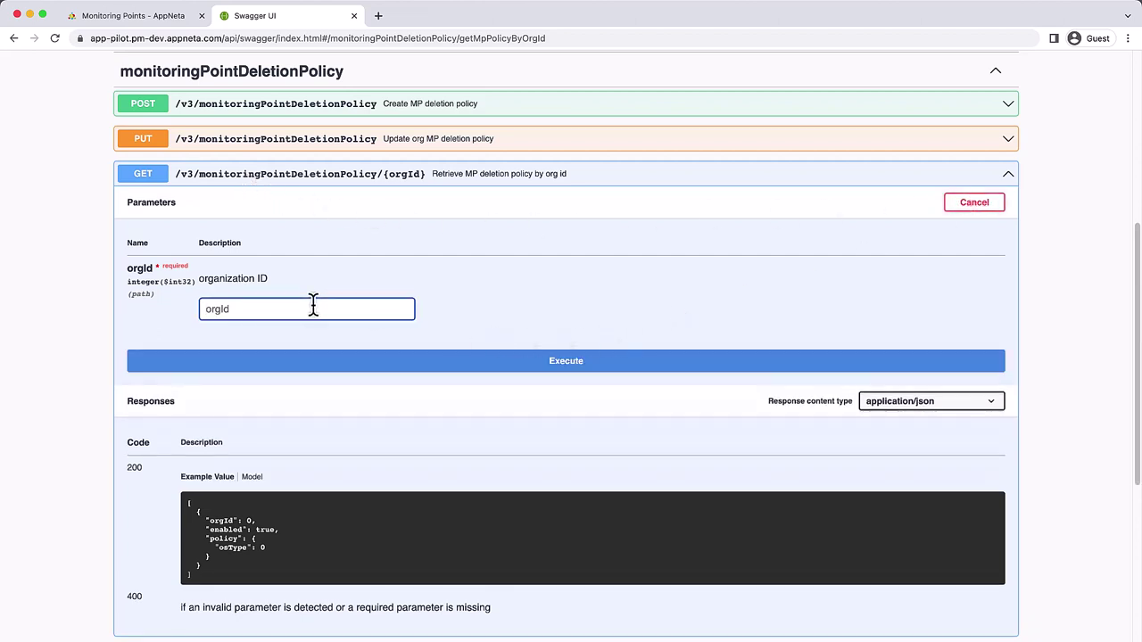
pyautogui.write('323196')
pyautogui.click(393, 364)
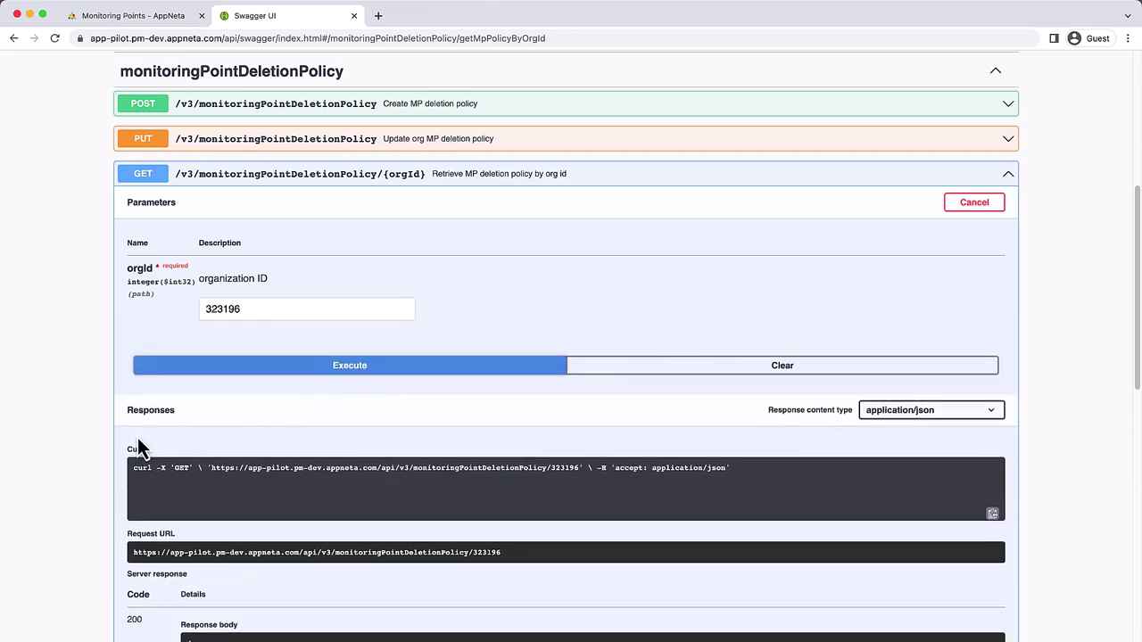
pyautogui.scroll(-5, 90, 419)
pyautogui.scroll(-2, 98, 371)
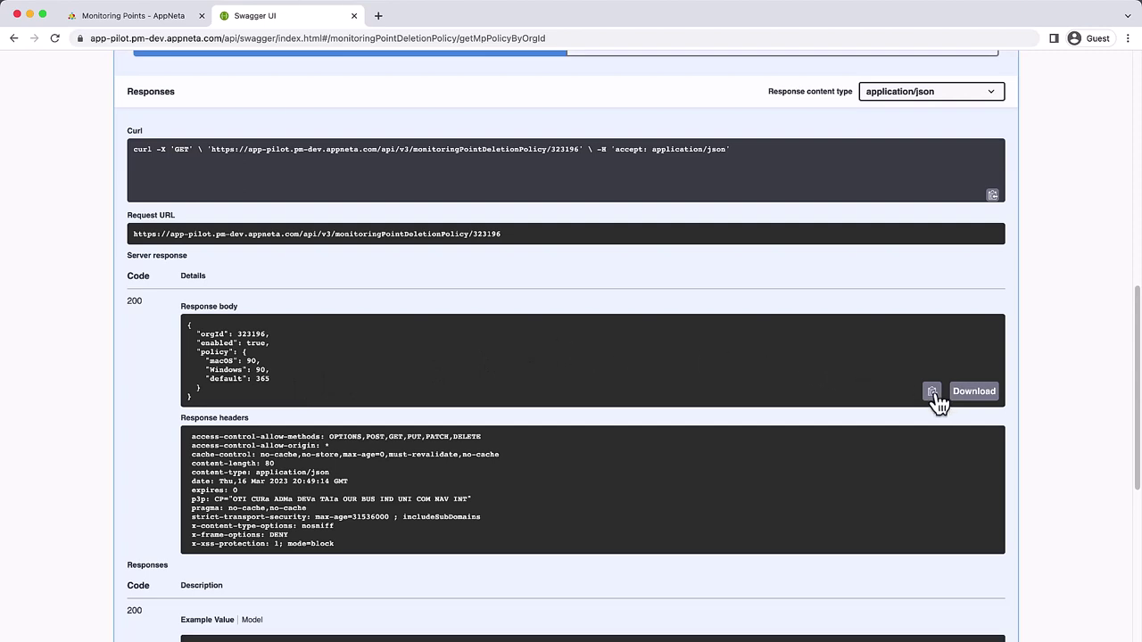
pyautogui.scroll(5, 249, 325)
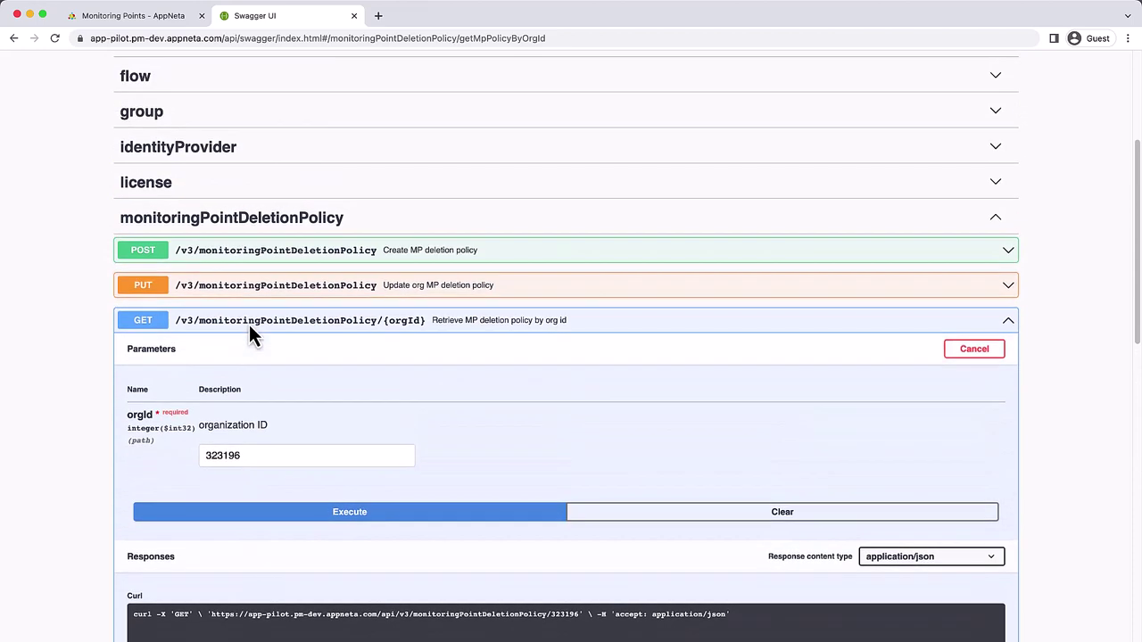
# Step: Open the PUT operation and replace its request body with the retrieved policy JSON
pyautogui.click(249, 324)
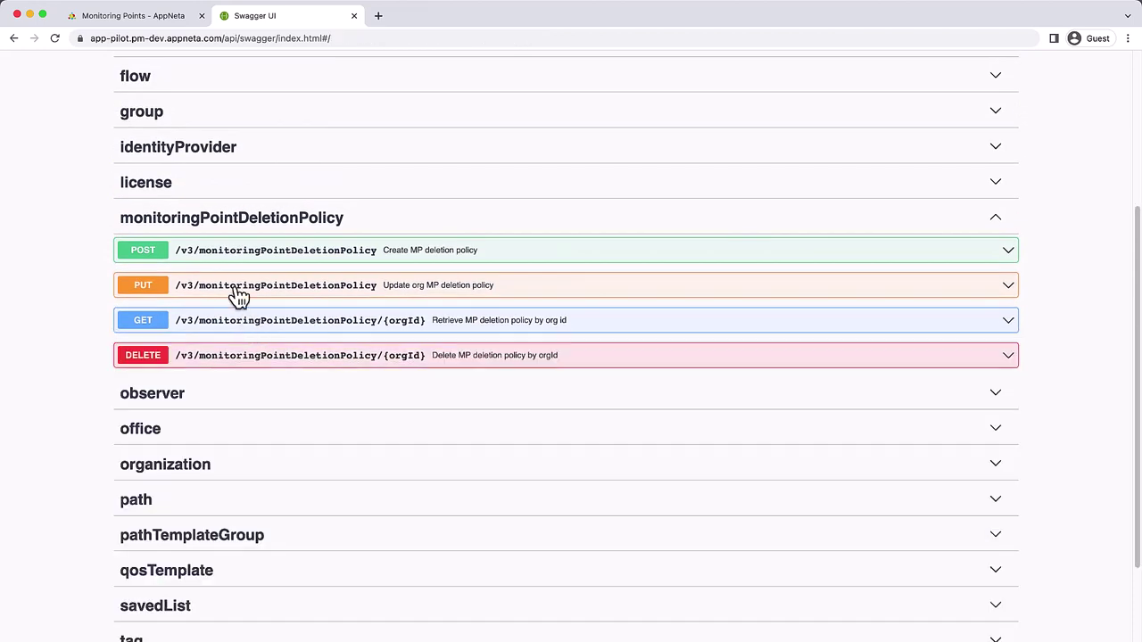
pyautogui.click(239, 294)
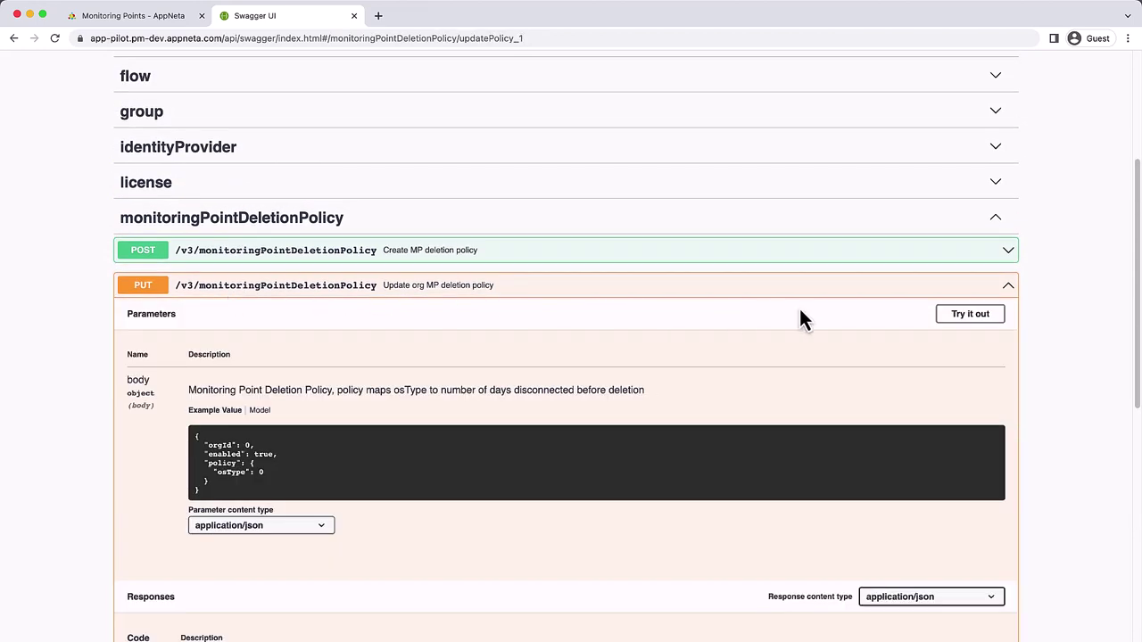
pyautogui.click(951, 321)
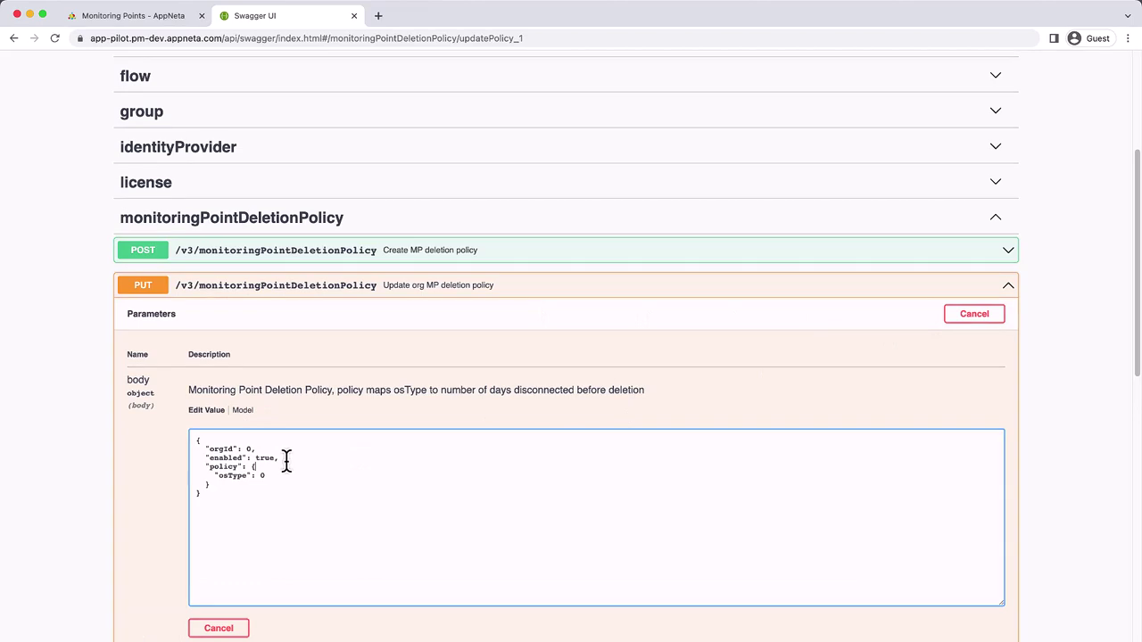
pyautogui.press('super+a')
pyautogui.write('{}')
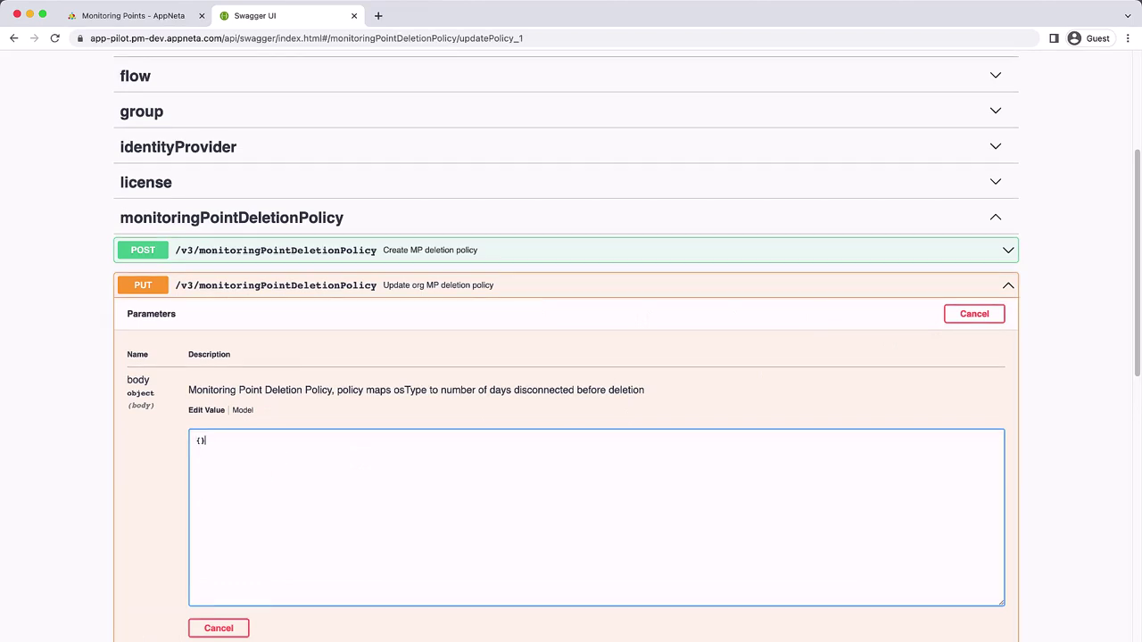
pyautogui.rightClick(197, 444)
pyautogui.click(231, 534)
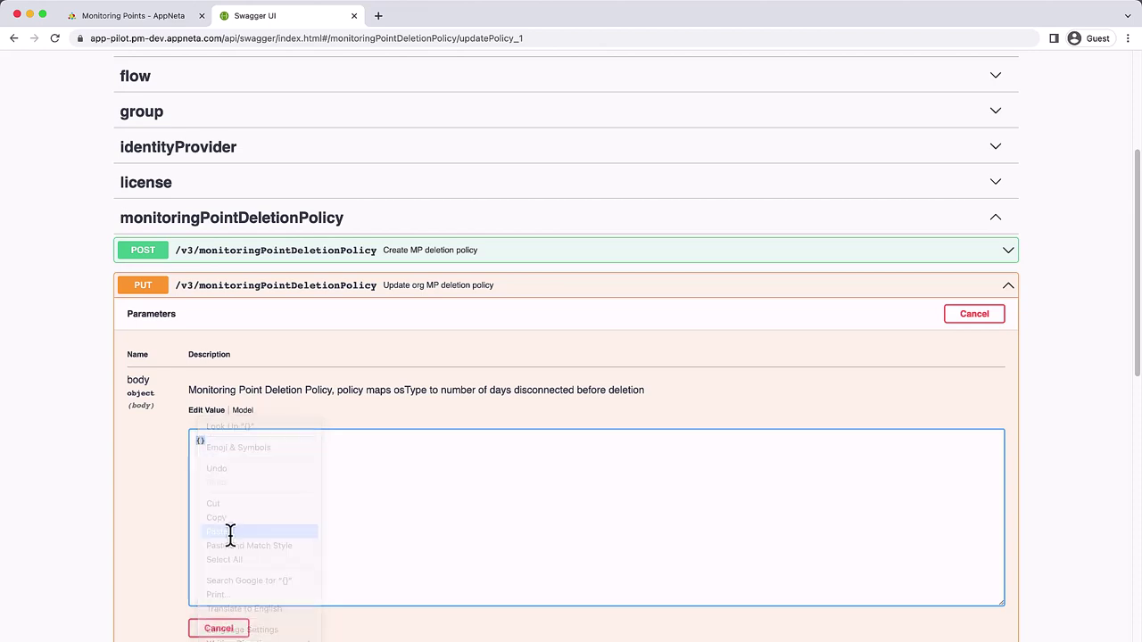
# Step: Add "m70 microAppliance": 90 to the policy and execute the PUT update
pyautogui.press('Up')
pyautogui.press('Up')
pyautogui.press('End')
pyautogui.write(',')
pyautogui.press('Return')
pyautogui.write('"')
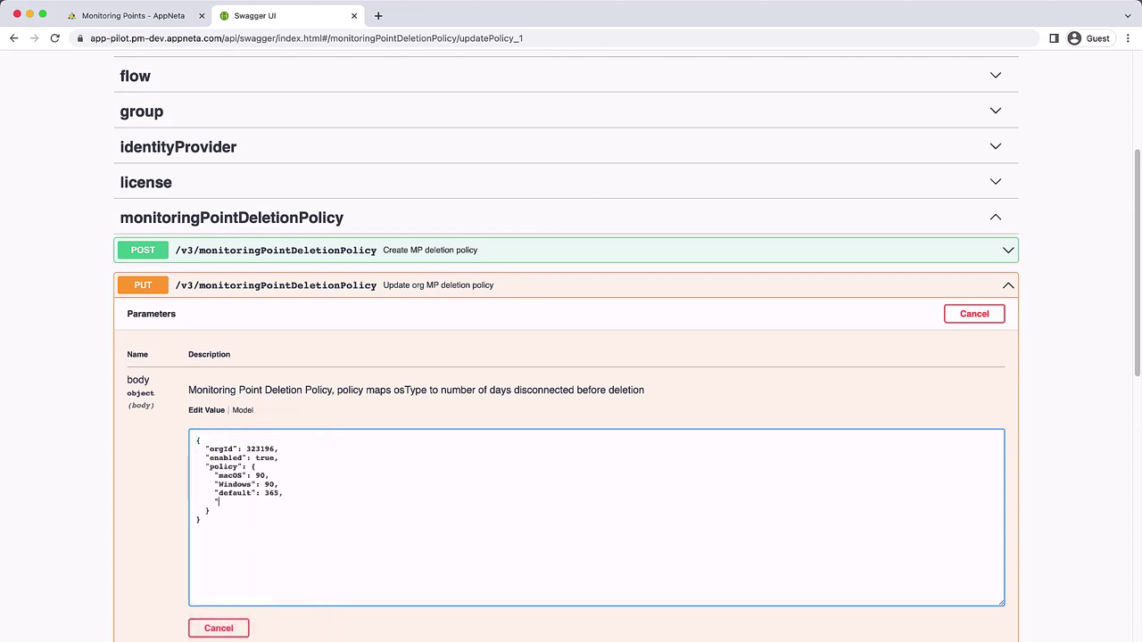
pyautogui.write('m70 microAppliance": 90')
pyautogui.scroll(-3, 347, 504)
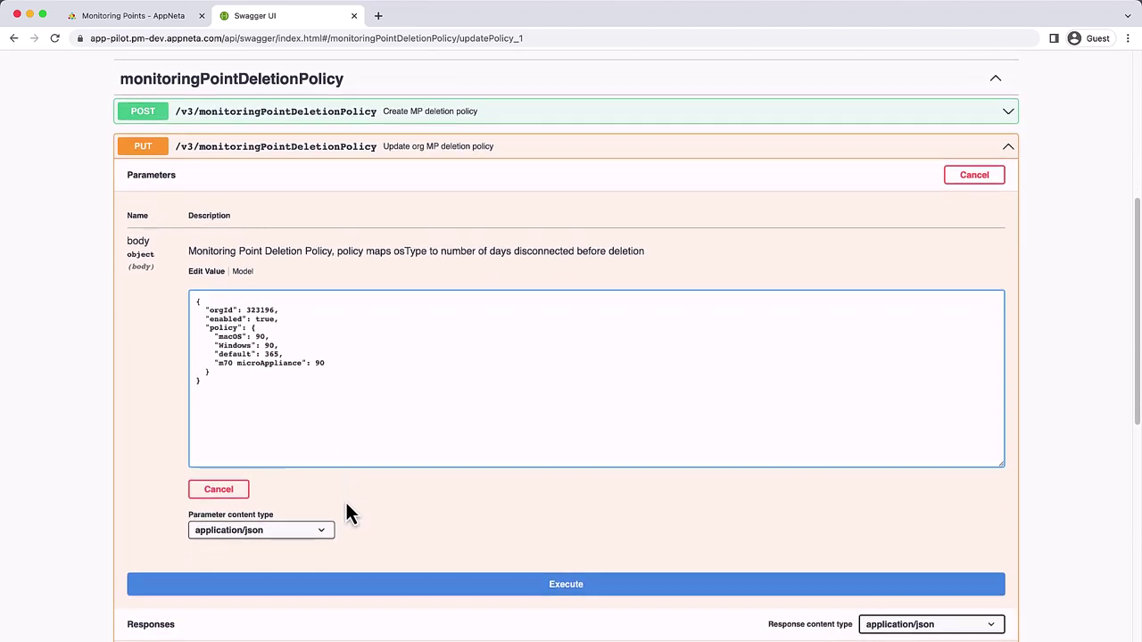
pyautogui.click(429, 585)
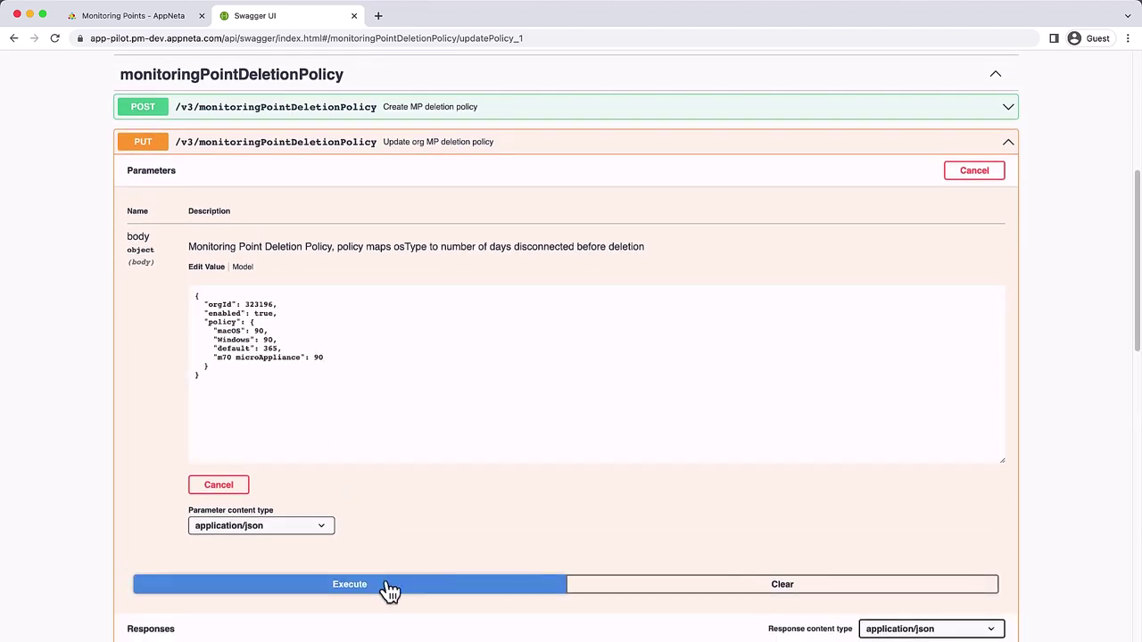
pyautogui.scroll(-5, 102, 549)
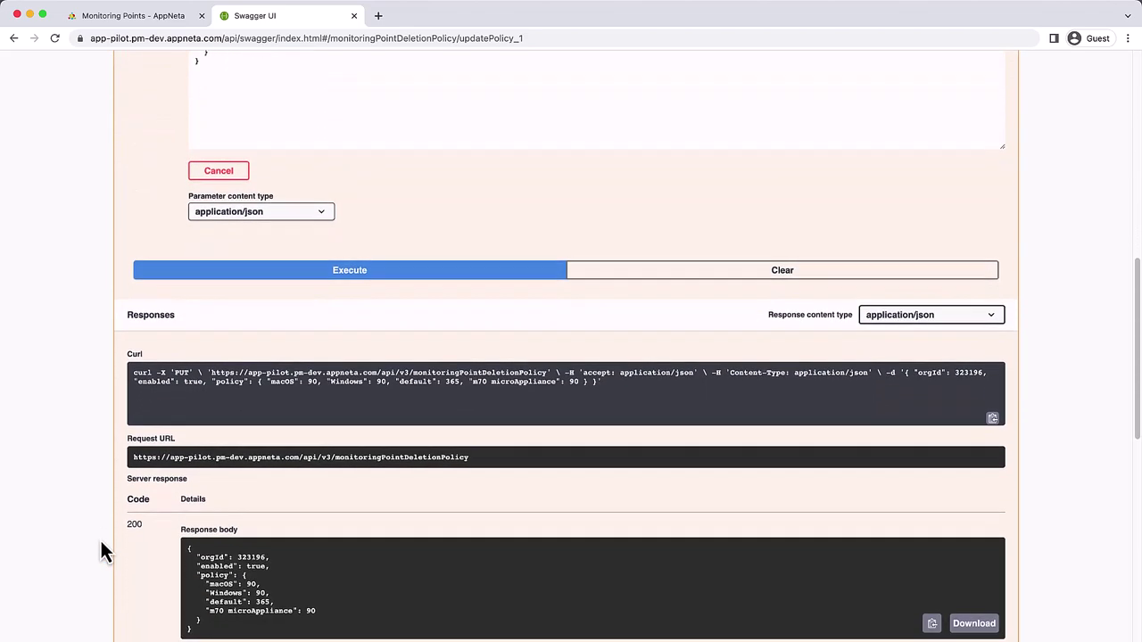
pyautogui.scroll(-3, 100, 552)
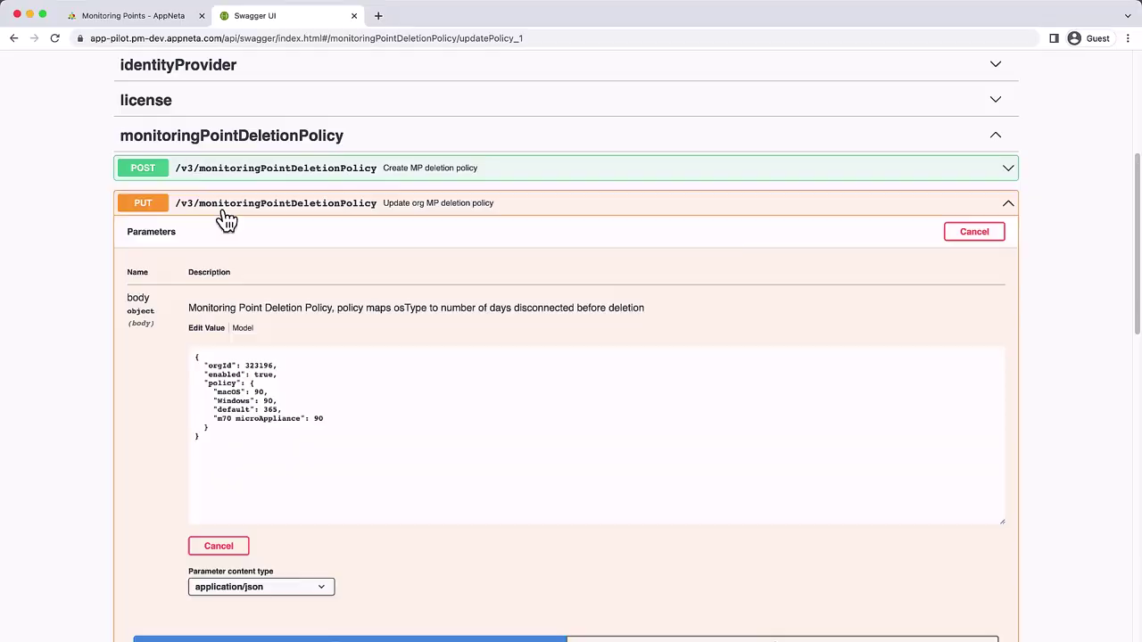
# Step: Run DELETE /v3/monitoringPointDeletionPolicy/{orgId} with the organization's ID, receiving a 204 response
pyautogui.click(230, 214)
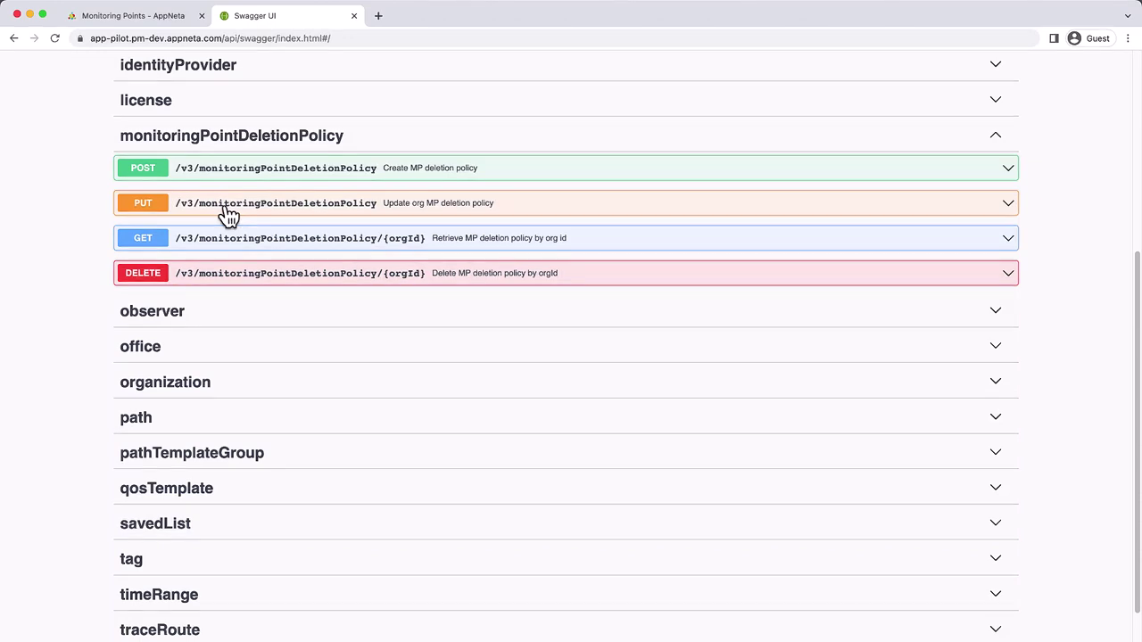
pyautogui.click(247, 280)
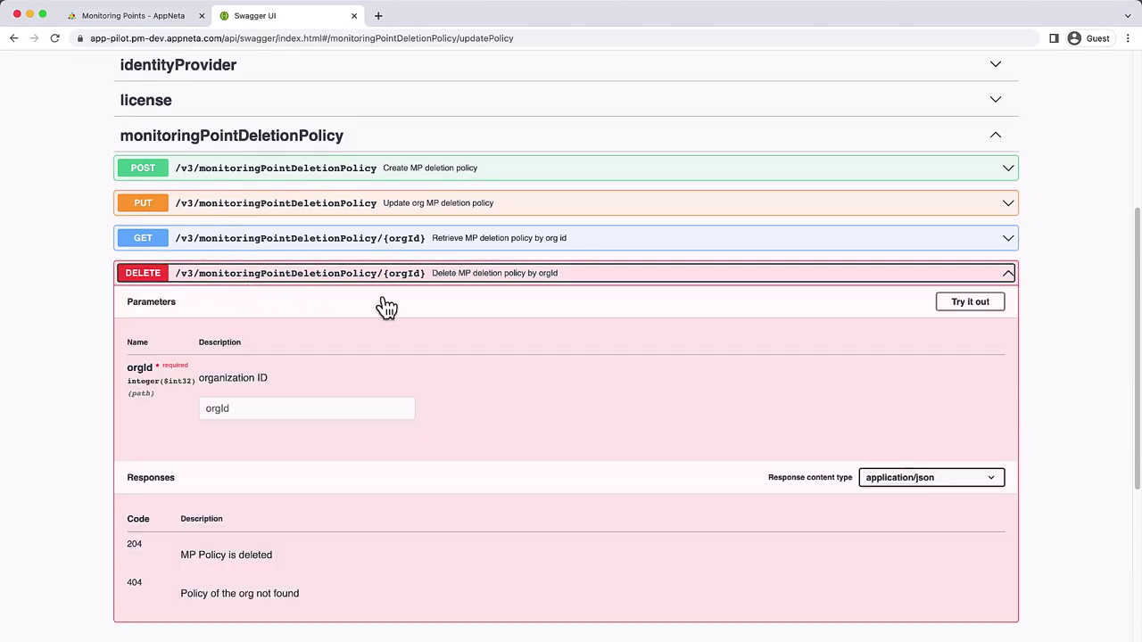
pyautogui.click(954, 317)
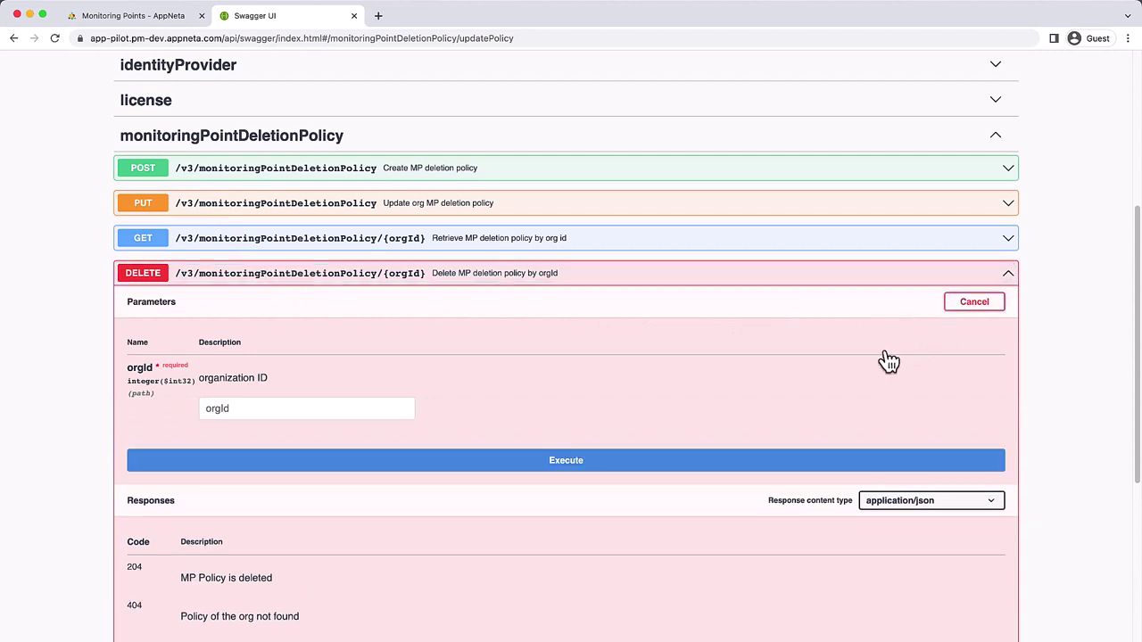
pyautogui.click(347, 418)
pyautogui.write('323')
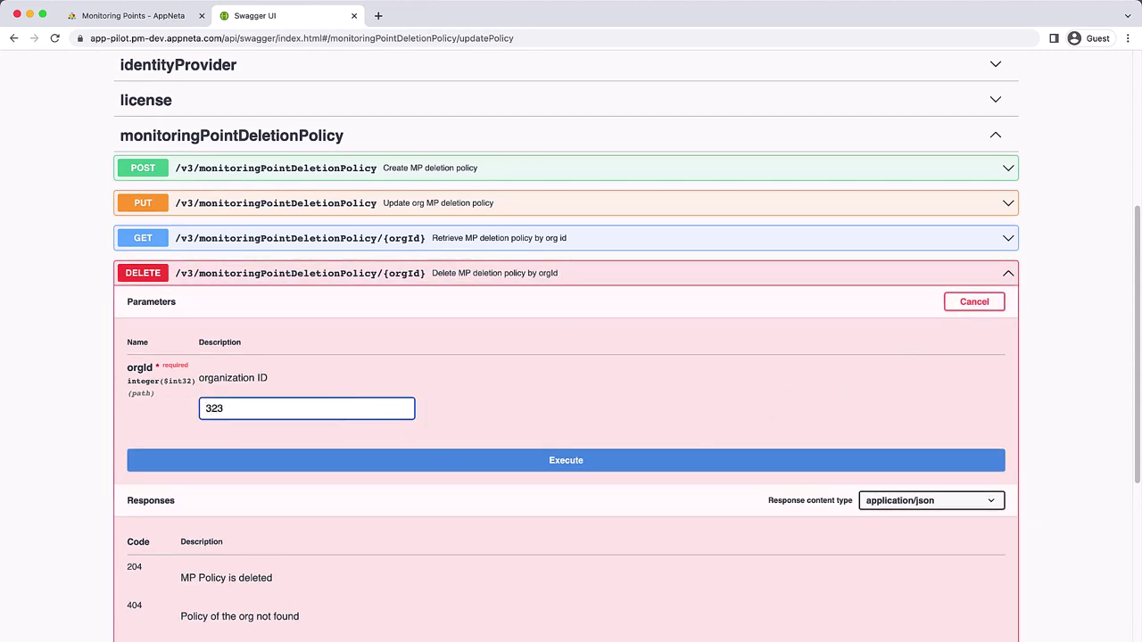
pyautogui.write('196')
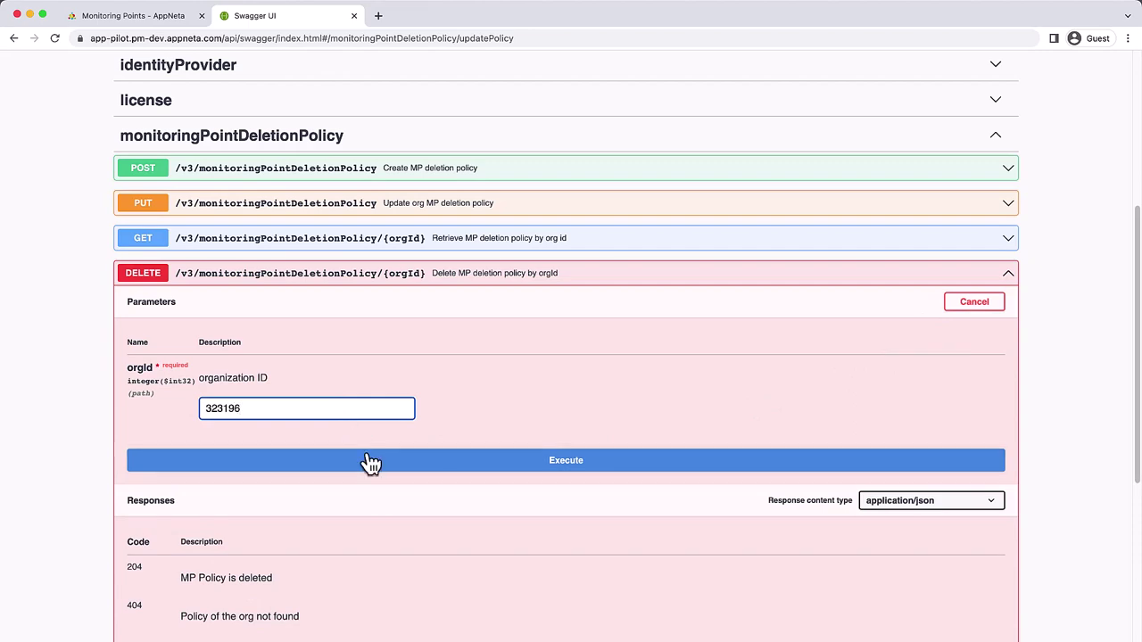
pyautogui.click(370, 463)
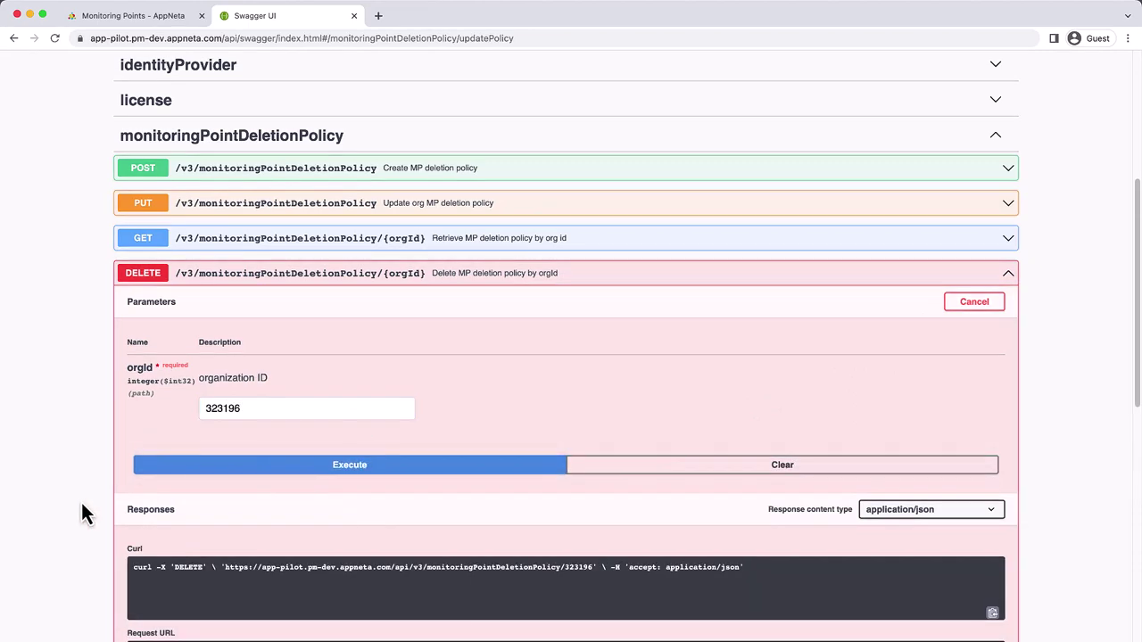
pyautogui.scroll(-5, 82, 504)
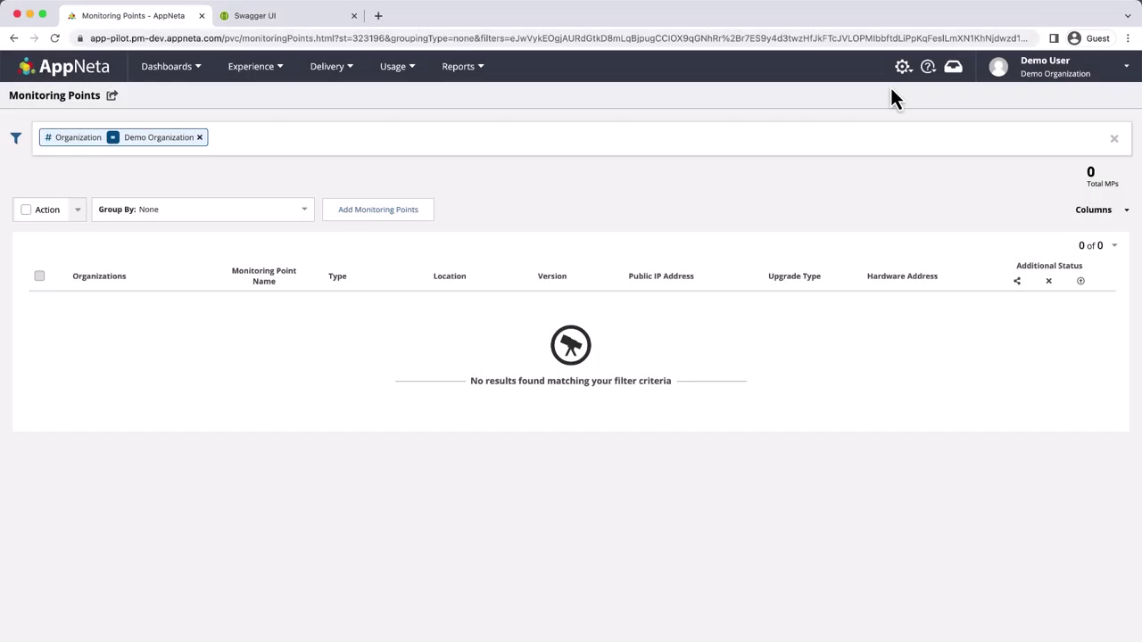
# Step: Open the Download Audit CSV dialog for Demo Organization, covering 03/09/2023 12:51 to 03/16/2023 13:51
pyautogui.click(903, 70)
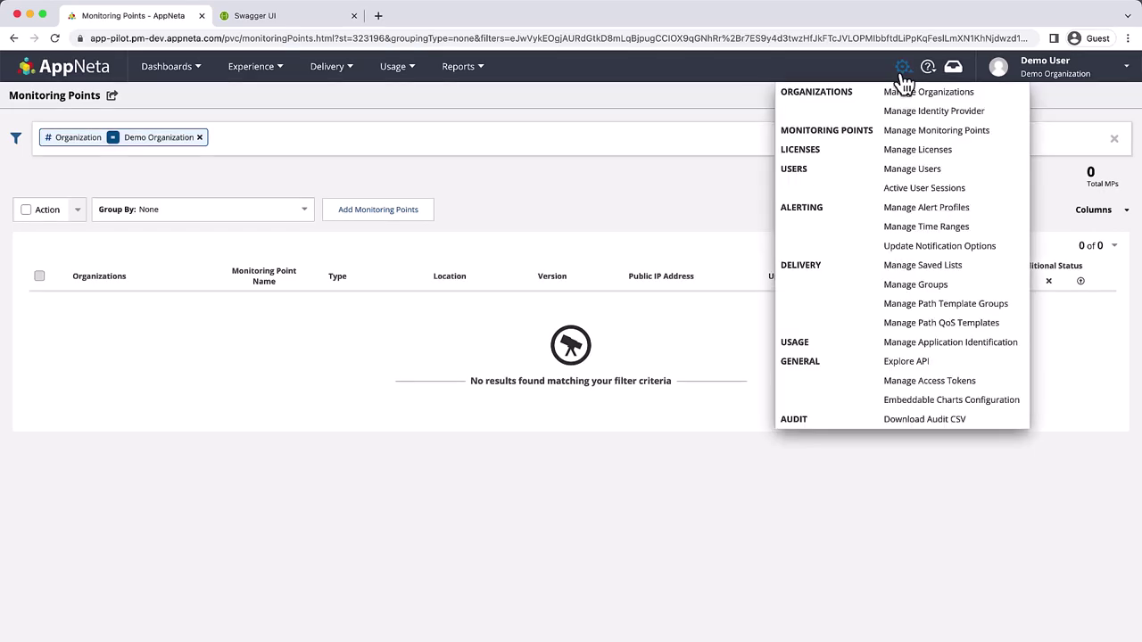
pyautogui.click(924, 420)
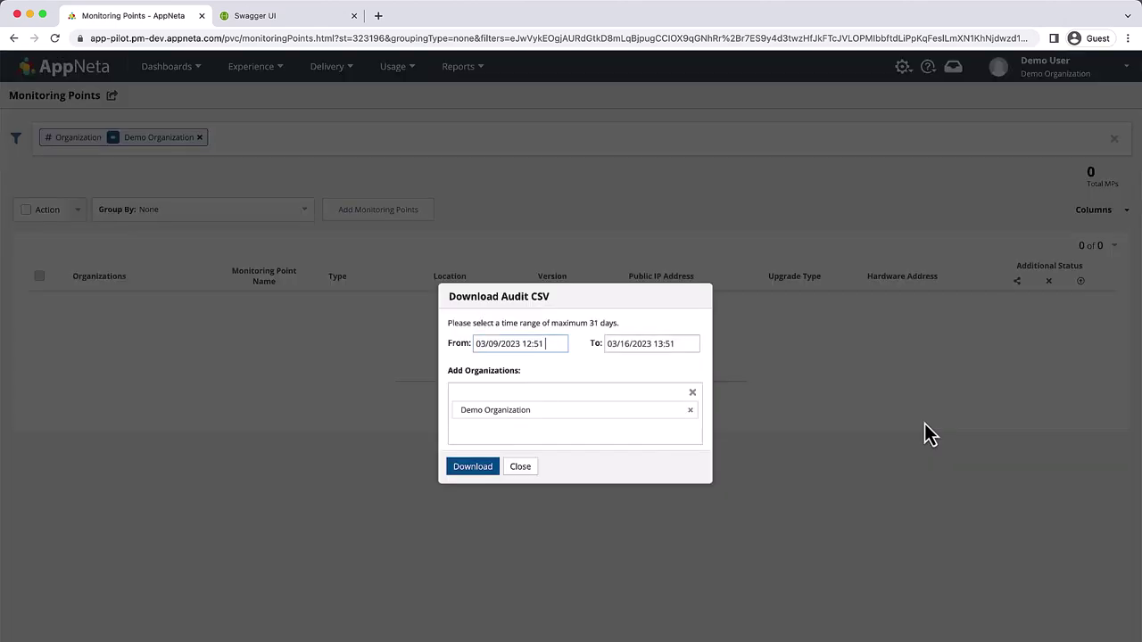